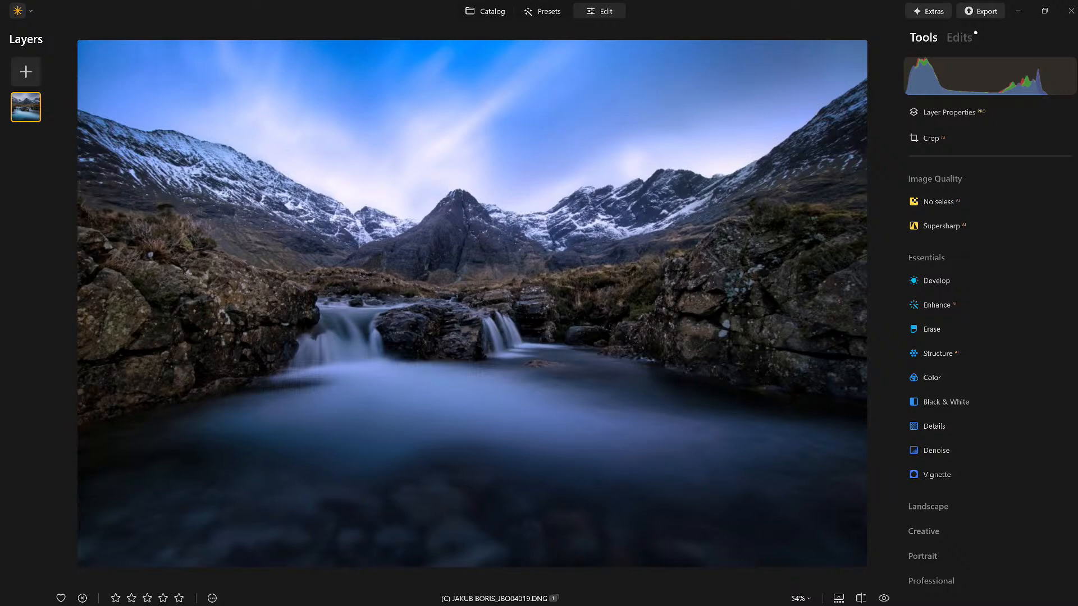
Step: Switch to the unedited waterfall photo and set Enhance AI's Accent to 83 and Sky Enhancer to 48
key("Right")
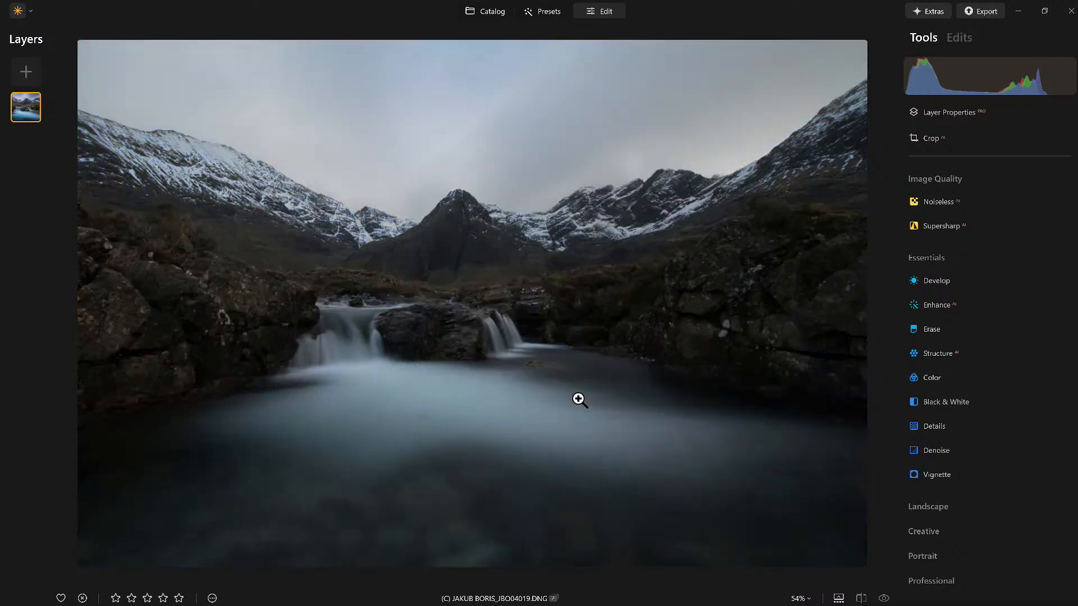
left_click(936, 304)
left_click_drag(928, 369, 1035, 370)
left_click_drag(953, 401, 988, 403)
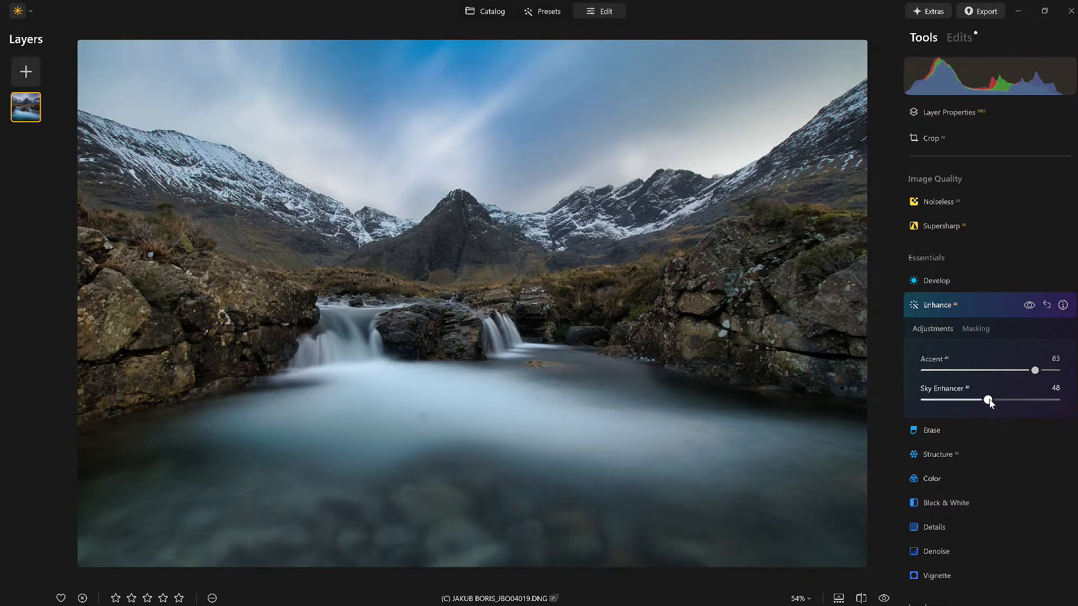
left_click(975, 302)
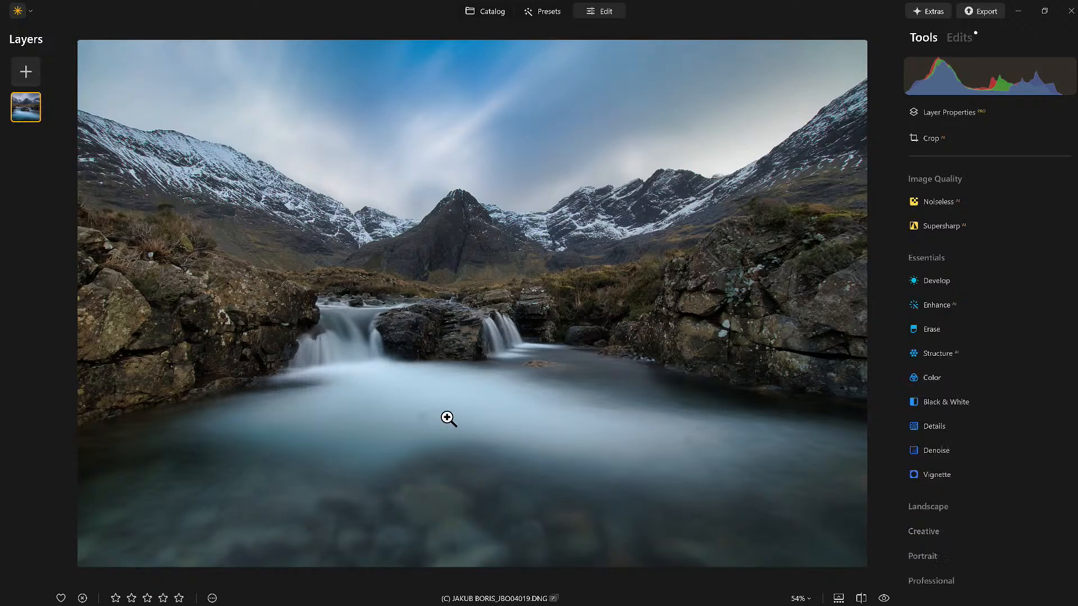
Step: Set Structure AI's Amount to 40 and Boost to 20, and compare the photo with its original version
left_click(931, 352)
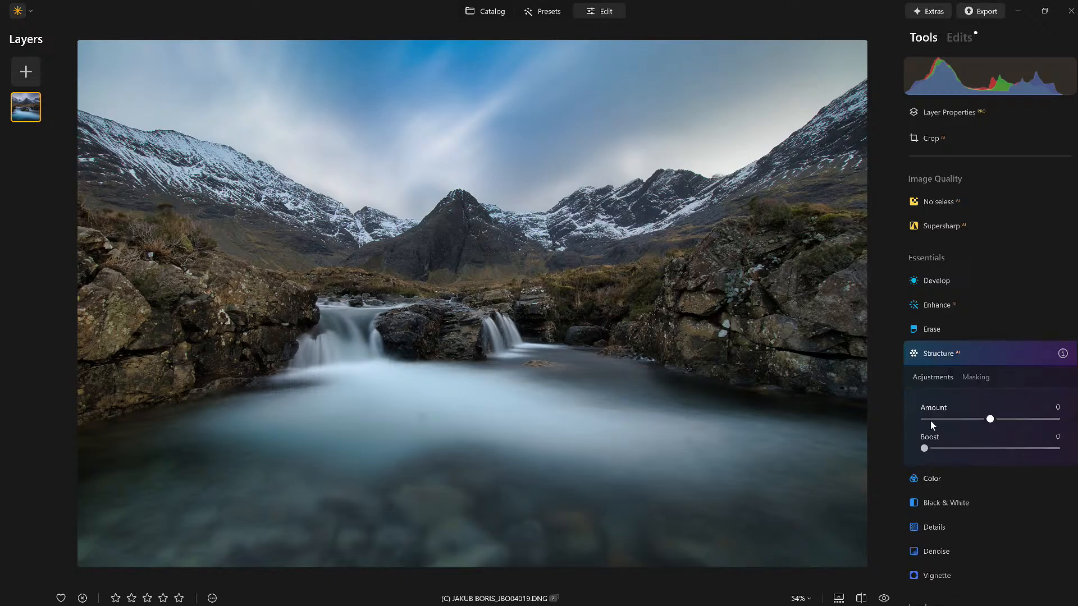
left_click_drag(989, 419, 1018, 419)
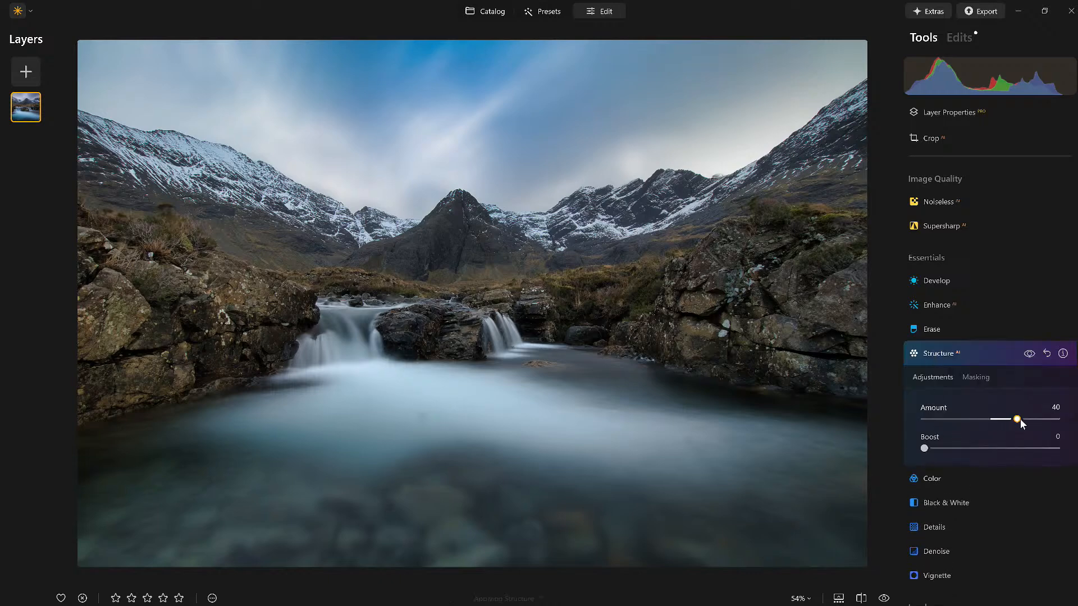
left_click_drag(941, 449, 945, 448)
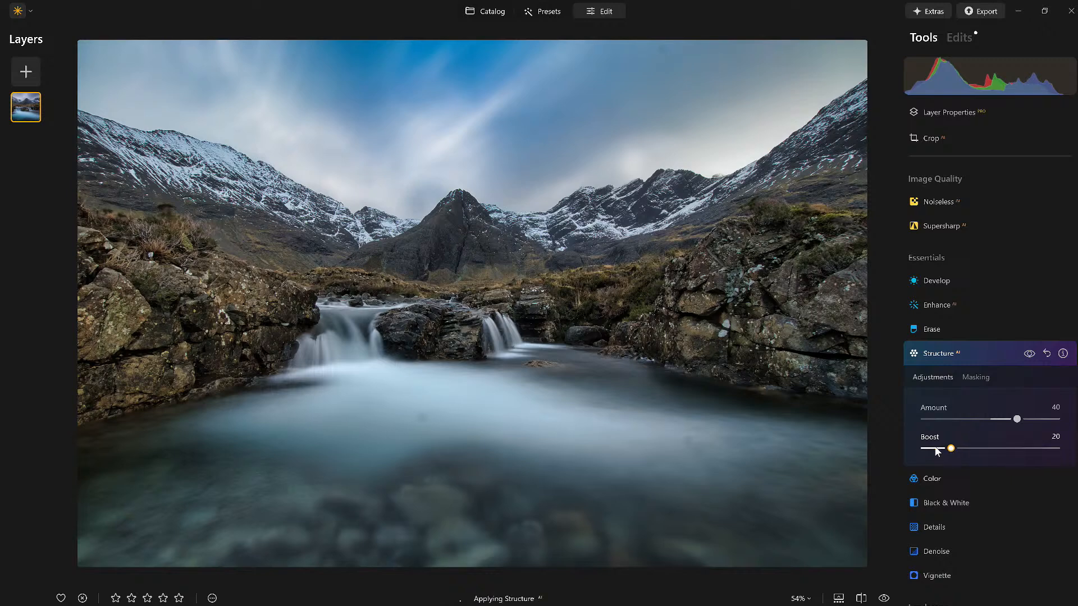
left_click(971, 356)
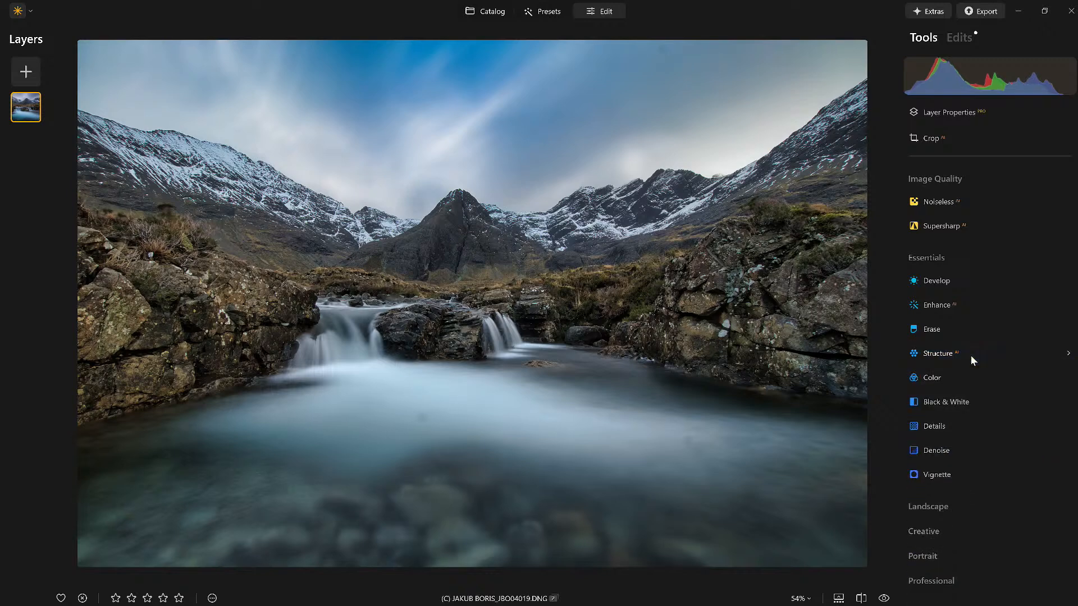
left_click(884, 599)
left_click(884, 599)
Step: Apply the Blue preset of the landscape Twilight Enhancer and set its overall Exposure to -33
left_click(929, 261)
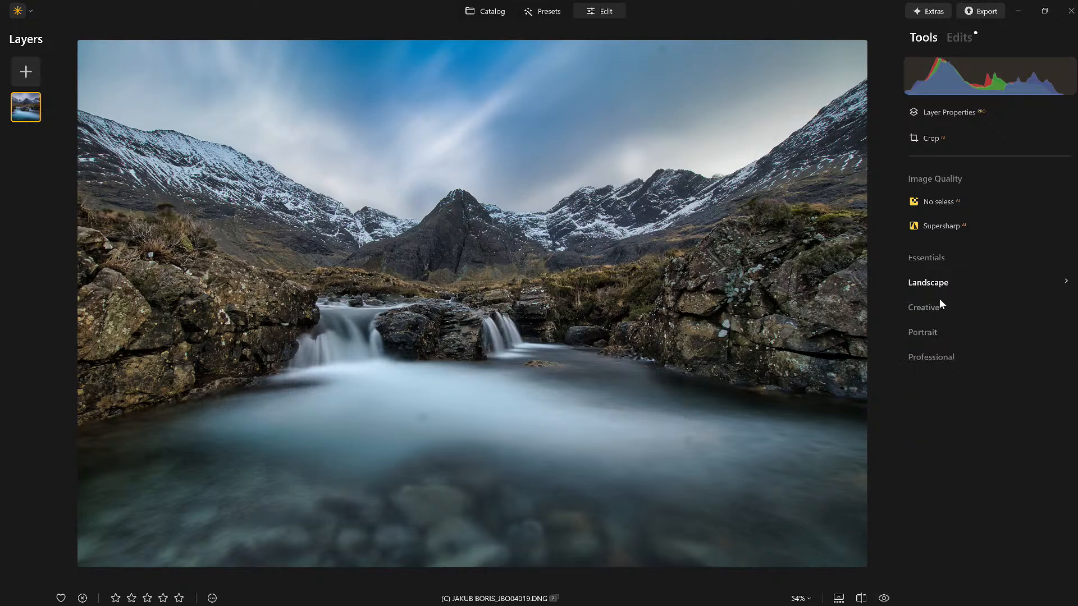
left_click(945, 284)
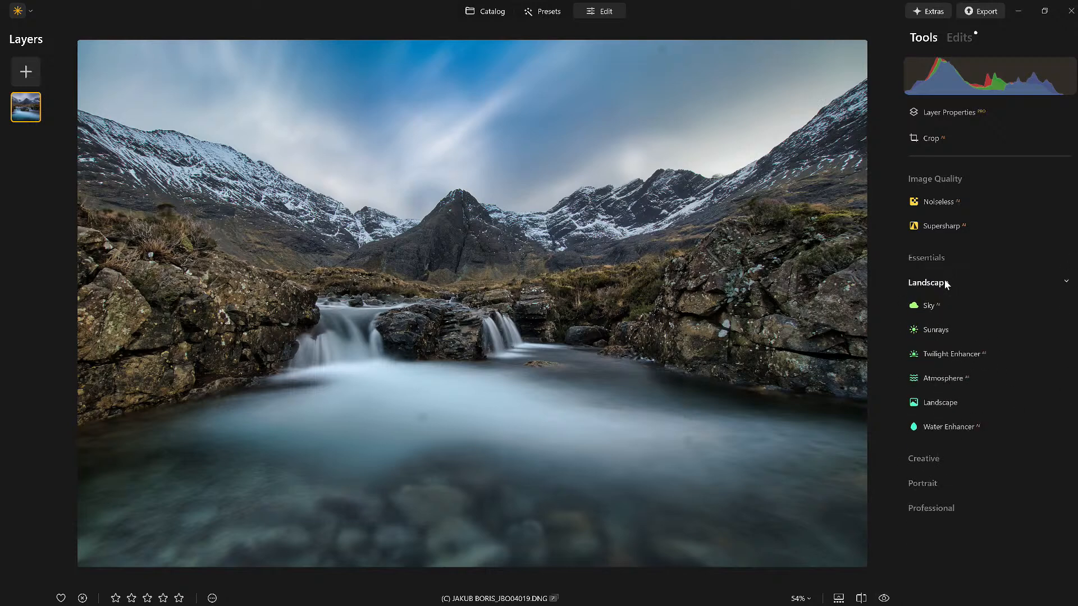
left_click(964, 355)
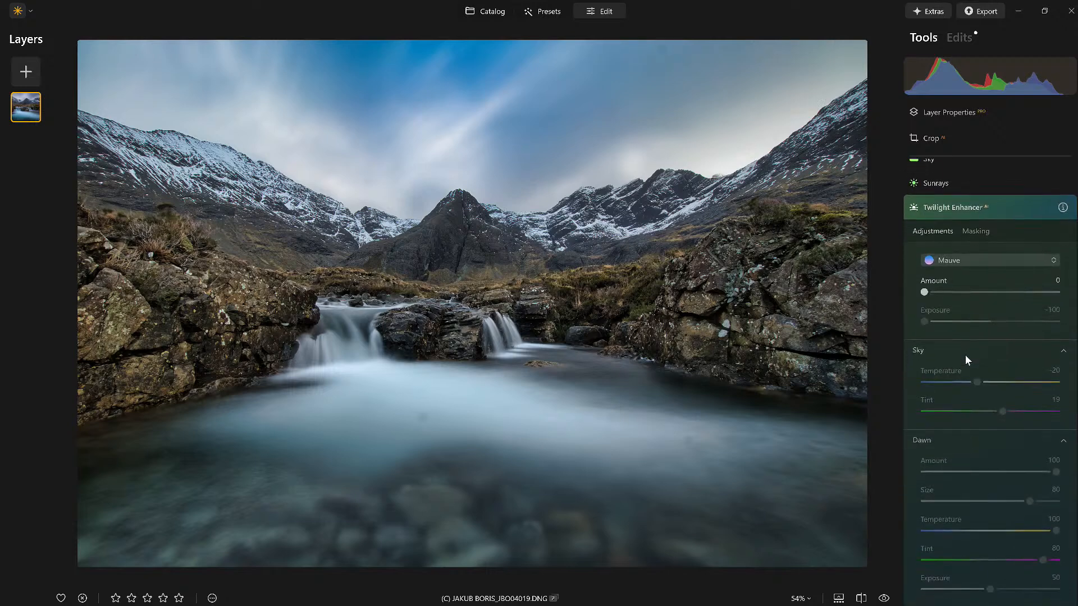
left_click(979, 247)
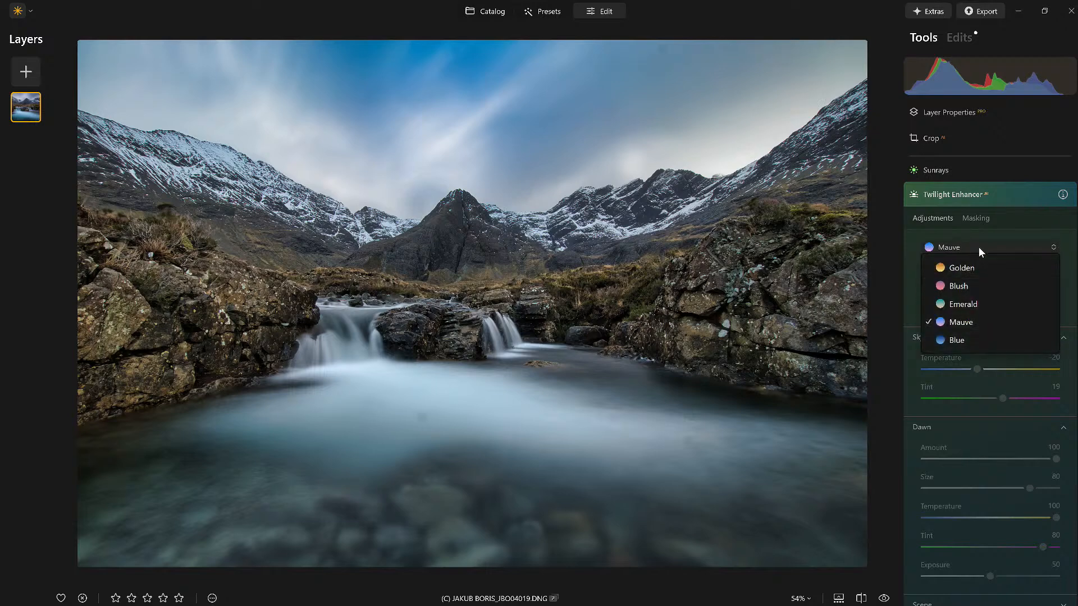
left_click(960, 339)
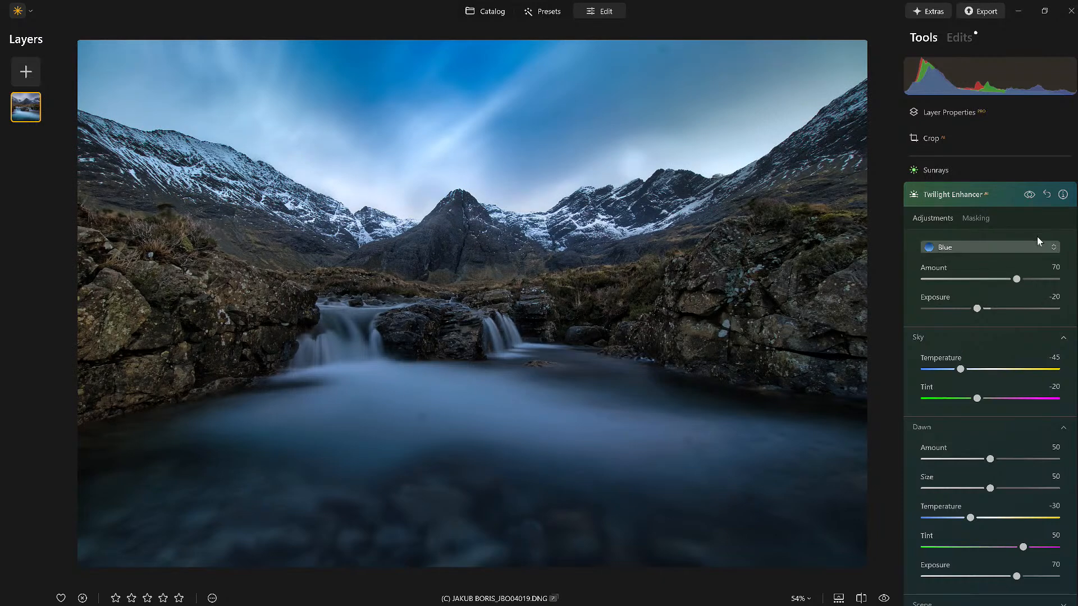
left_click_drag(977, 309, 968, 310)
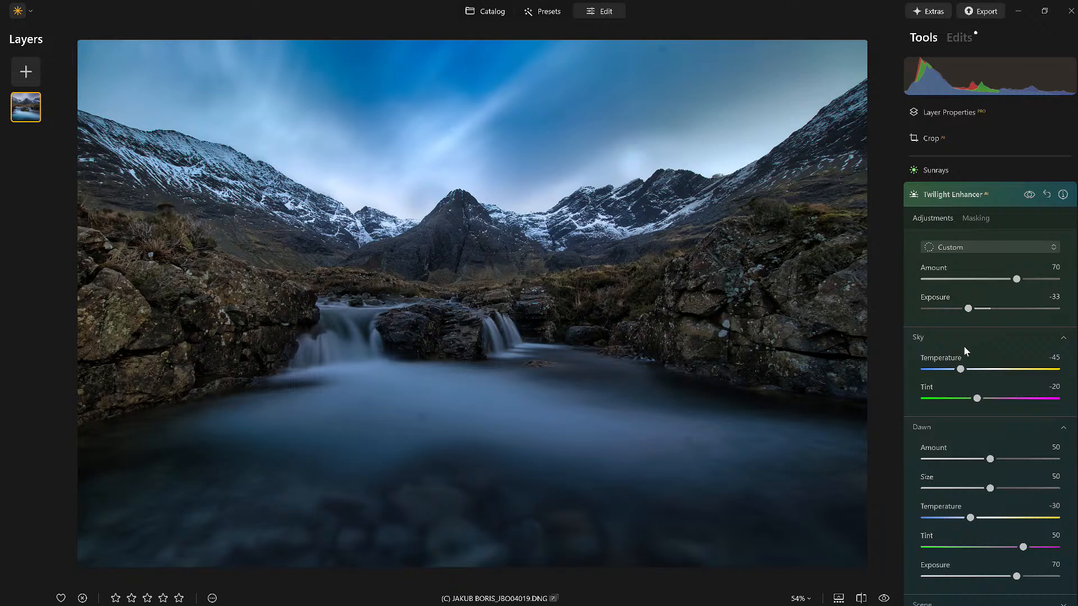
Step: Try warm and cold sky temperatures in Twilight Enhancer, settling on Sky Temperature -49 and Tint 19
left_click_drag(960, 369, 1059, 369)
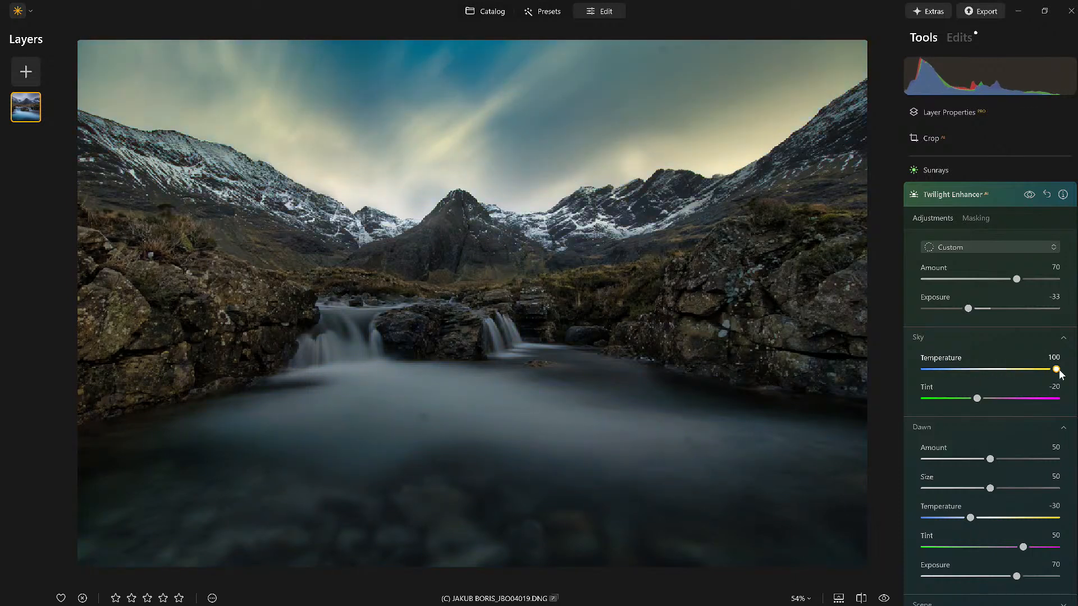
left_click_drag(1041, 372, 916, 371)
left_click(965, 373)
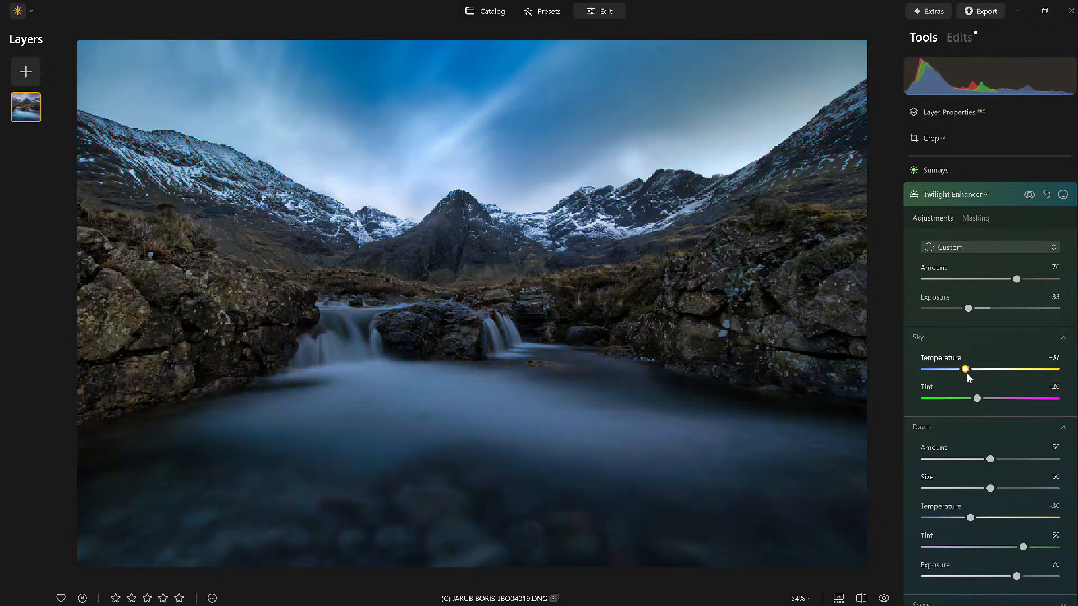
left_click_drag(967, 373, 1002, 399)
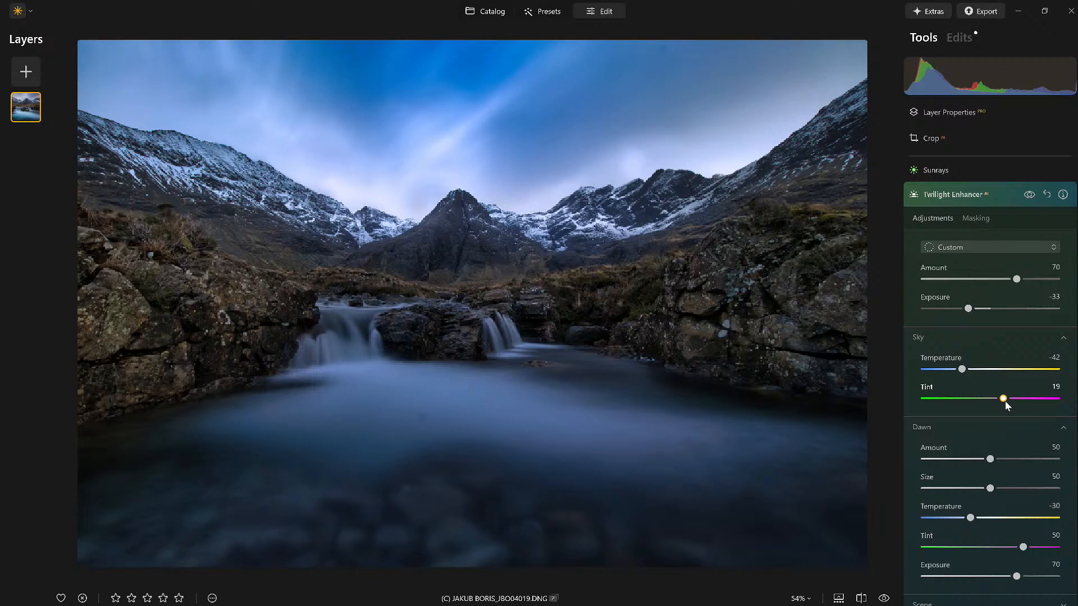
left_click_drag(963, 370, 958, 372)
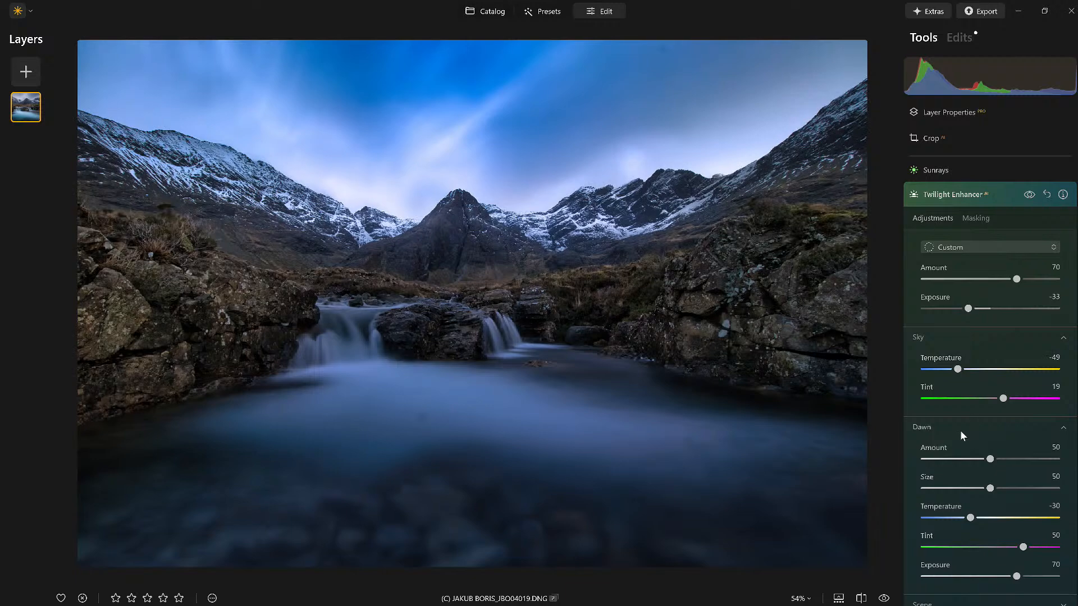
Step: Adjust Twilight Enhancer's Dawn settings to Amount 52, Size 49 and Temperature -32
scroll(958, 430, "down", 3)
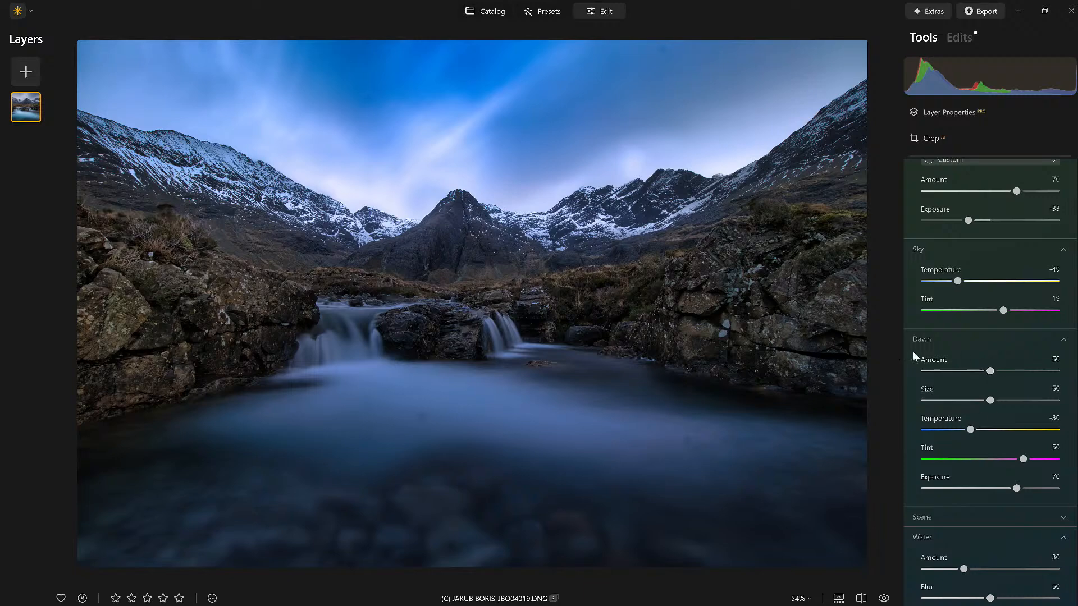
mouse_move(971, 430)
left_mouse_down()
mouse_move(929, 431)
mouse_move(1042, 433)
mouse_move(962, 438)
mouse_move(971, 439)
left_mouse_up()
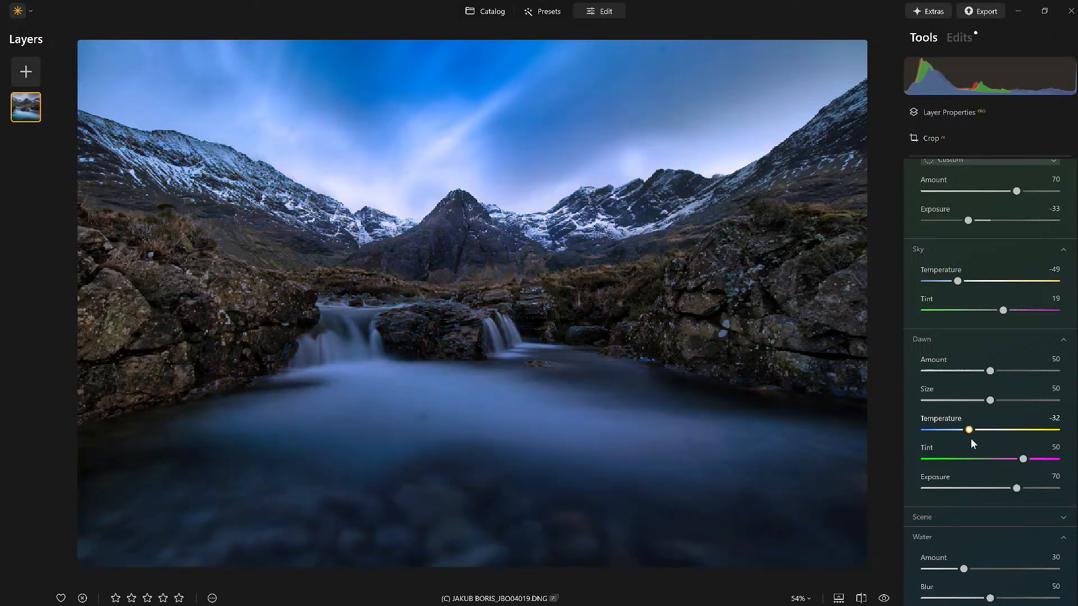
left_click_drag(990, 372, 967, 400)
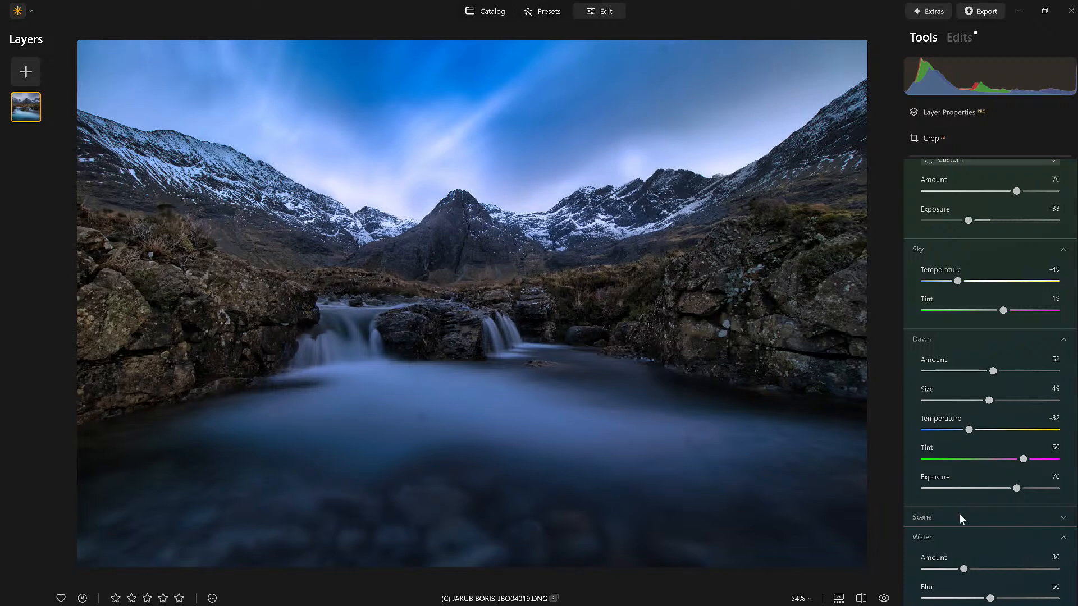
Step: Set Twilight Enhancer's Scene Shade to 31 and Saturation to 71
left_click(1062, 521)
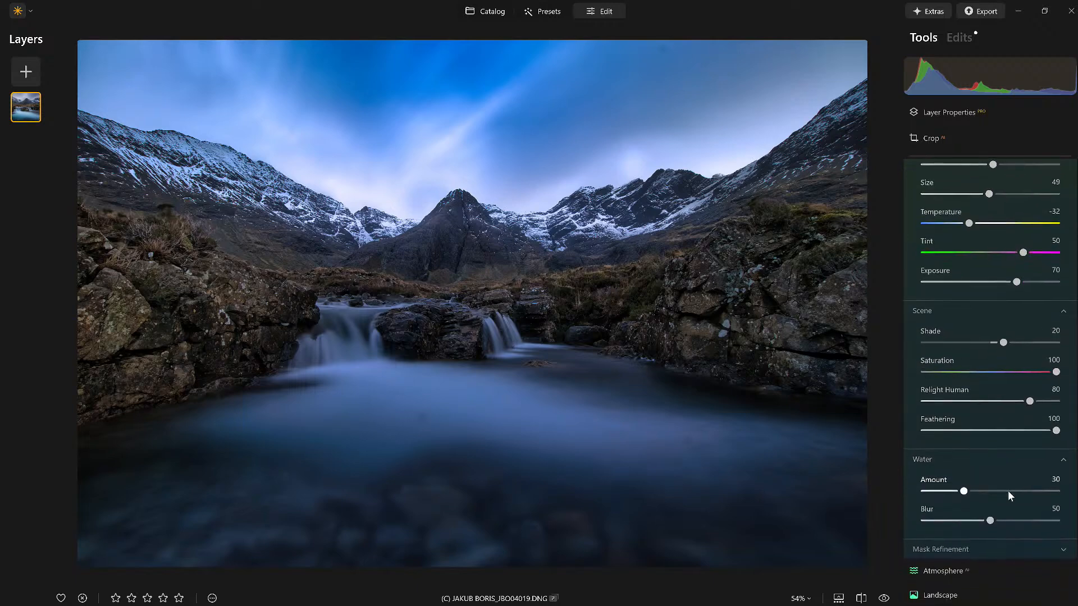
mouse_move(1029, 344)
left_mouse_down()
mouse_move(1054, 347)
mouse_move(968, 345)
mouse_move(1036, 345)
mouse_move(1003, 347)
mouse_move(1013, 347)
left_mouse_up()
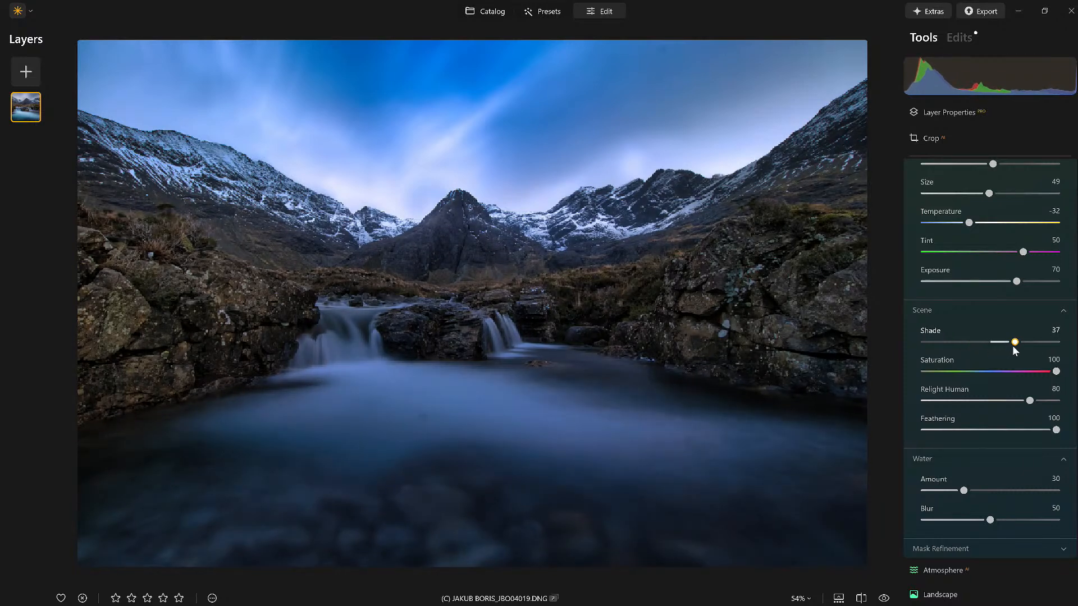
mouse_move(1008, 342)
left_mouse_down()
mouse_move(910, 338)
mouse_move(1030, 343)
left_mouse_up()
left_click_drag(928, 346, 1022, 376)
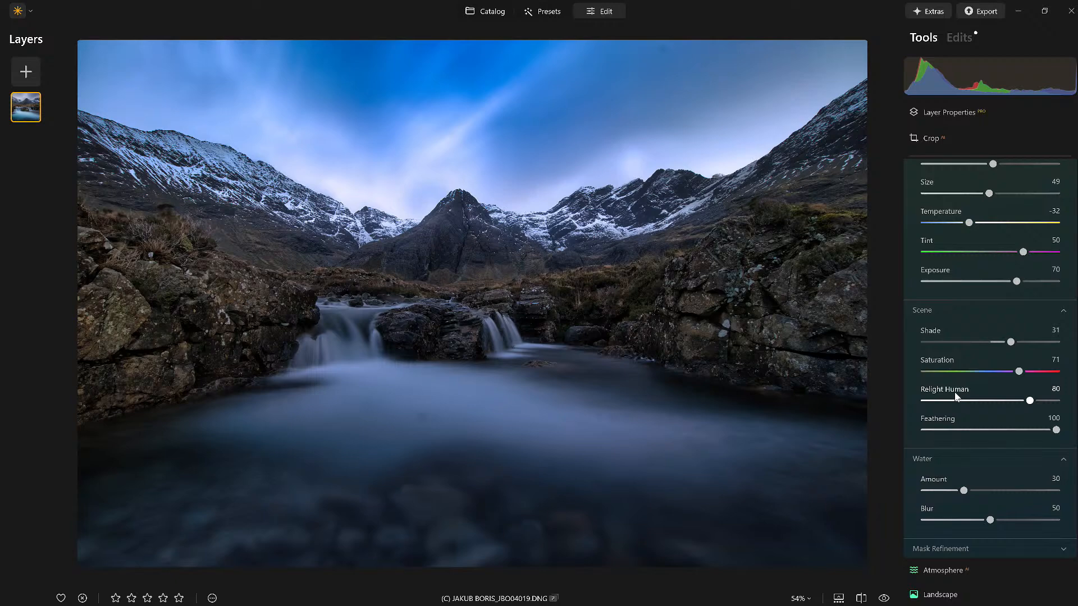
Step: Set Twilight Enhancer's Water Amount to 34 and Blur to 41
scroll(968, 460, "down", 3)
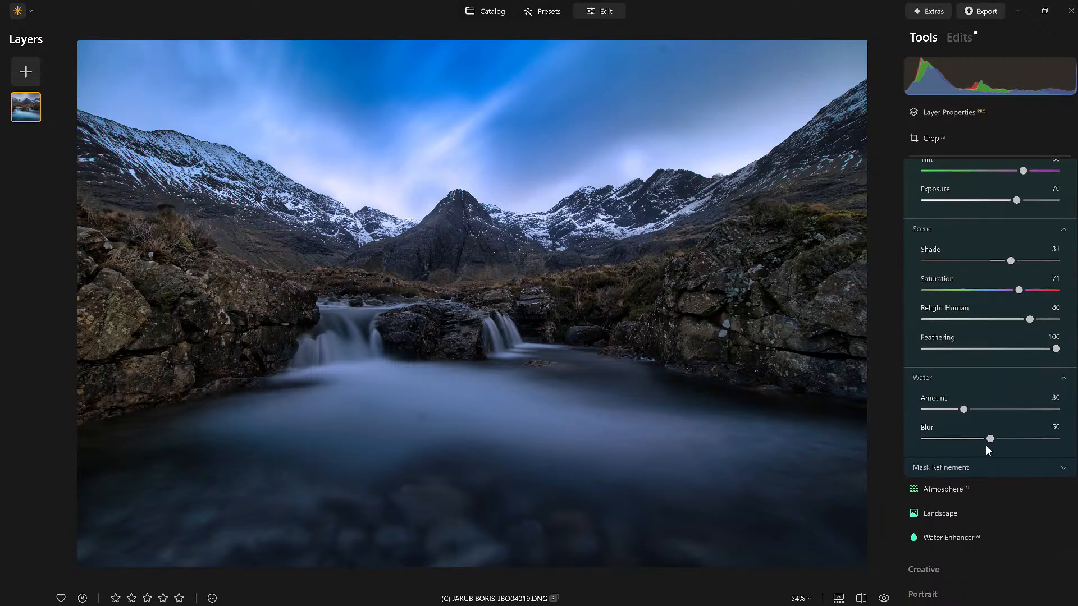
left_click(963, 399)
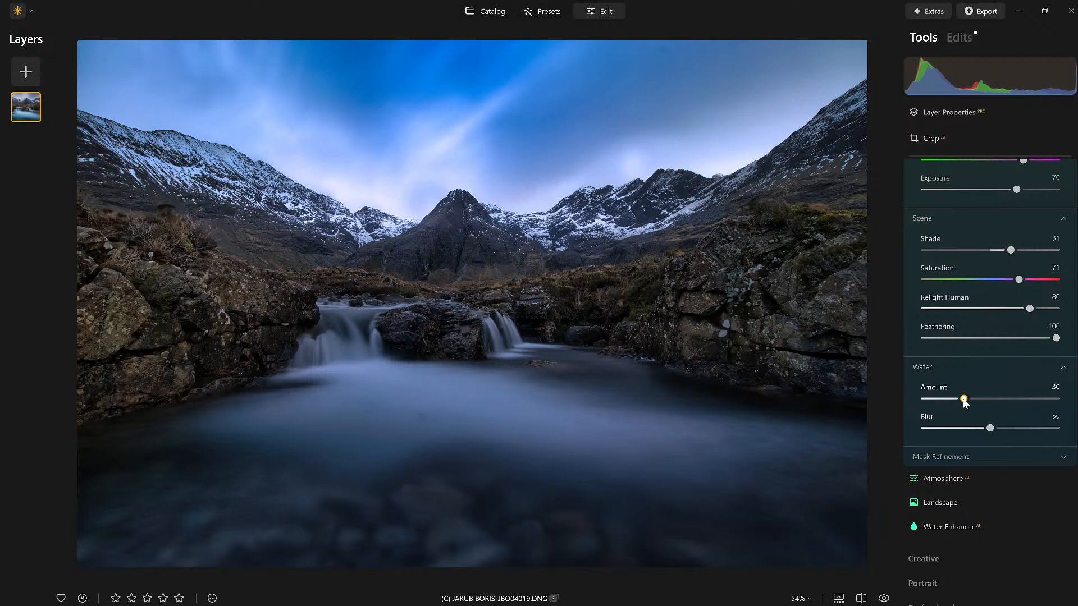
mouse_move(963, 399)
left_mouse_down()
mouse_move(975, 399)
mouse_move(988, 429)
mouse_move(934, 431)
mouse_move(979, 432)
mouse_move(970, 401)
left_mouse_up()
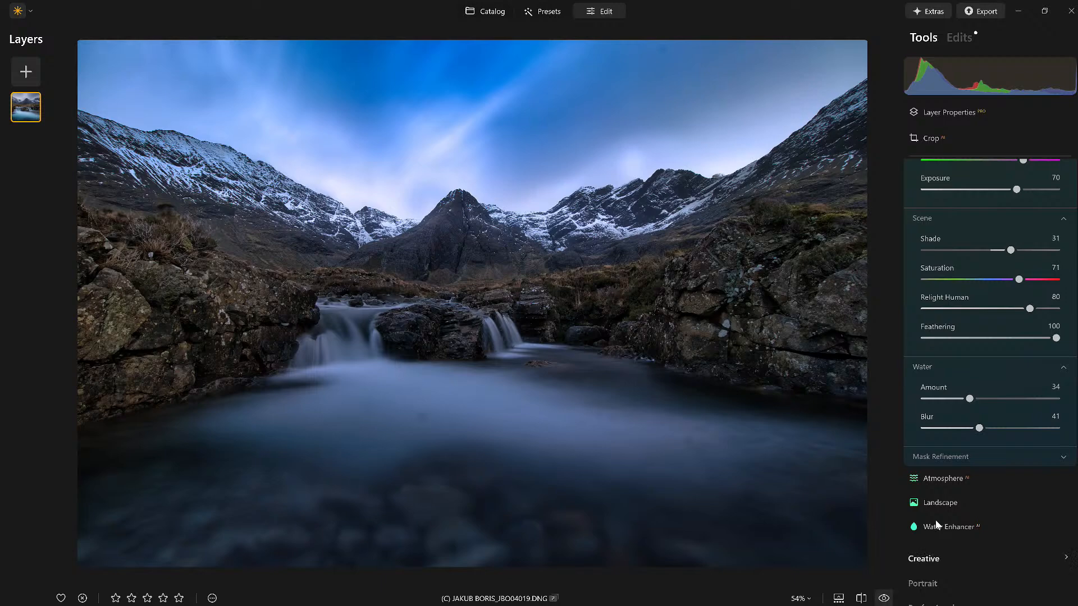
Step: Compare the photo with and without the Twilight Enhancer effect, and with the original before all edits
scroll(992, 254, "up", 6)
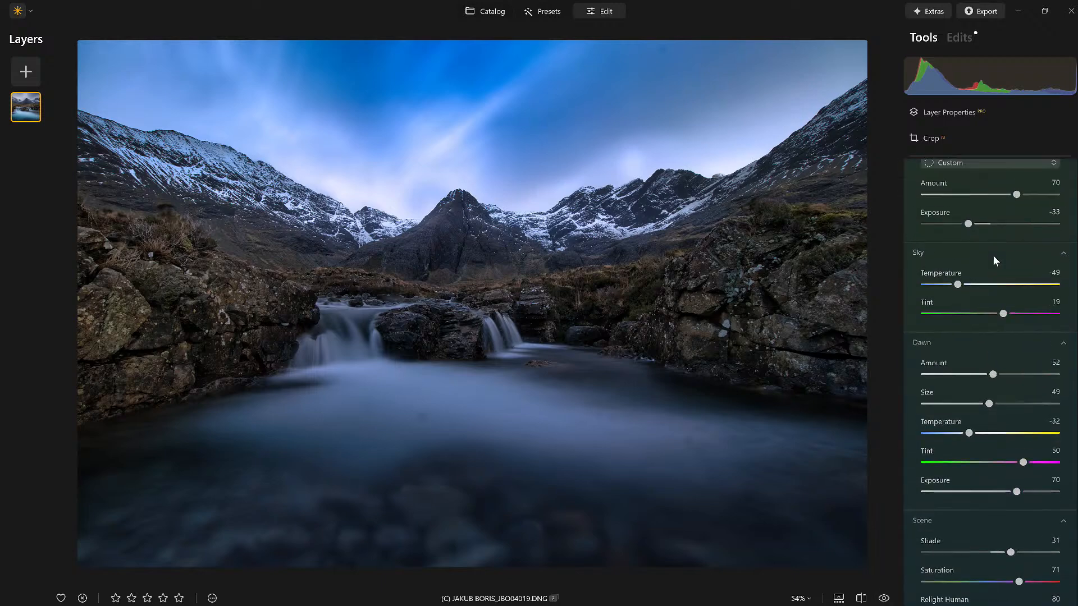
scroll(1010, 247, "up", 2)
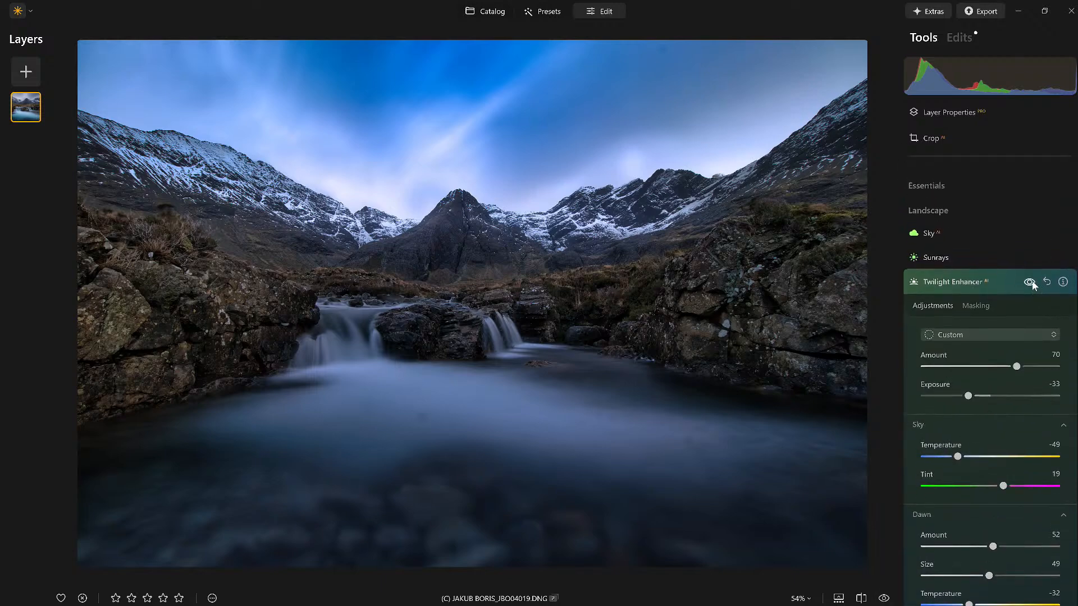
left_click(1031, 281)
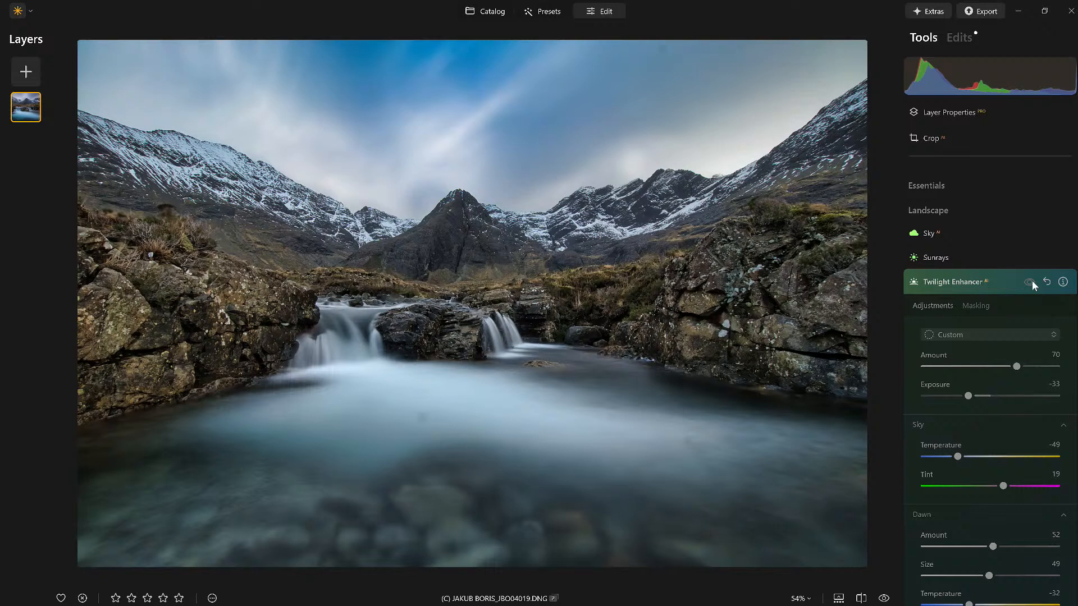
left_click(1031, 282)
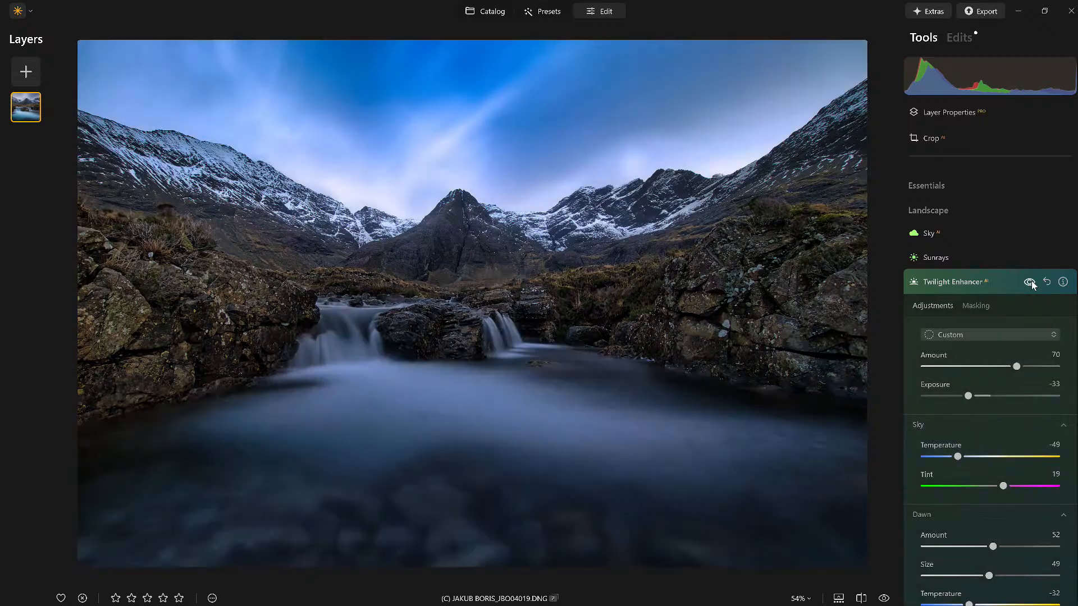
left_click(883, 598)
left_click(884, 598)
Step: Raise Twilight Enhancer's overall Amount to 86 and close the tool
scroll(941, 445, "down", 2)
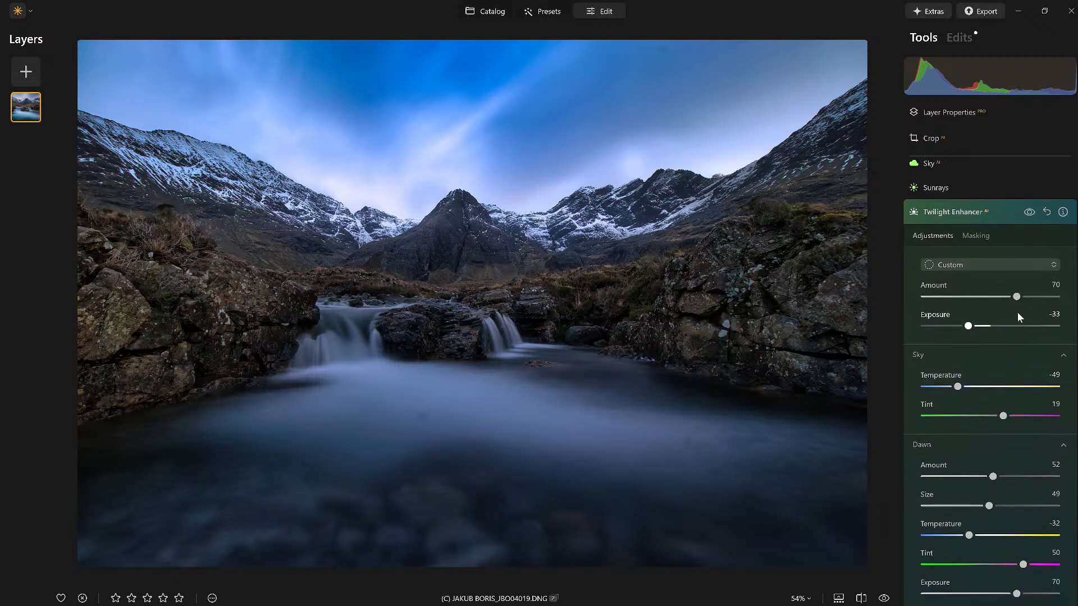
left_click_drag(1015, 297, 1034, 299)
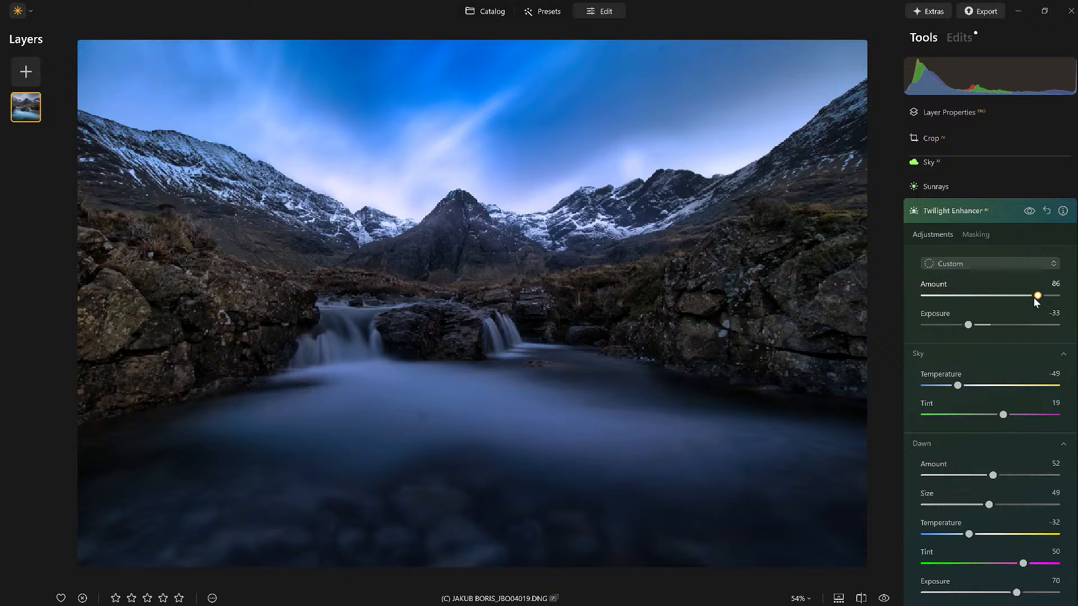
left_click(1008, 216)
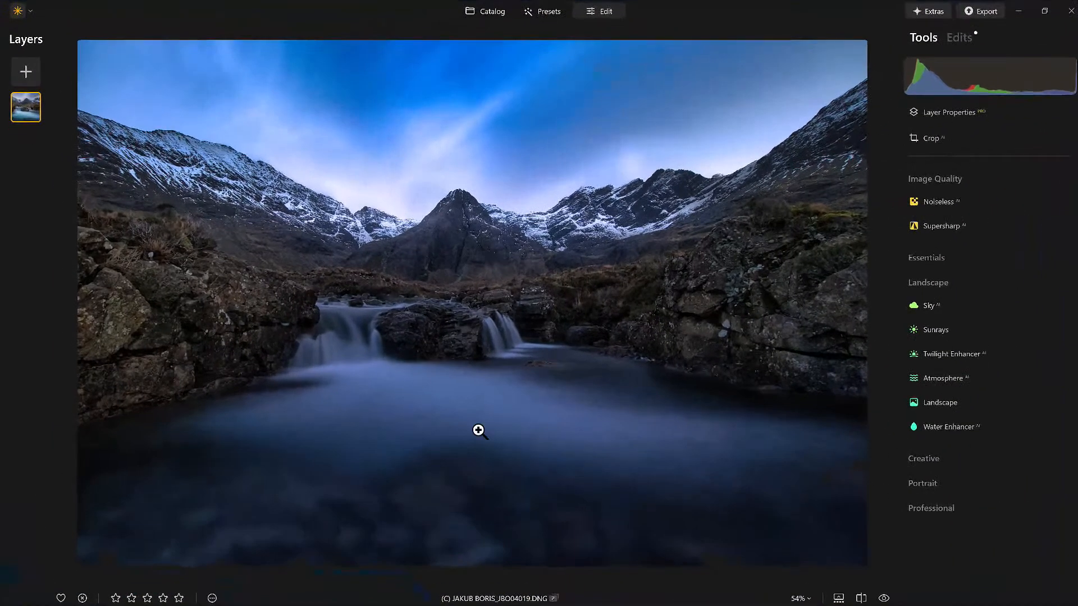
Step: Save the current adjustments as a new preset, named with the person's first name followed by "v1"
left_click(212, 598)
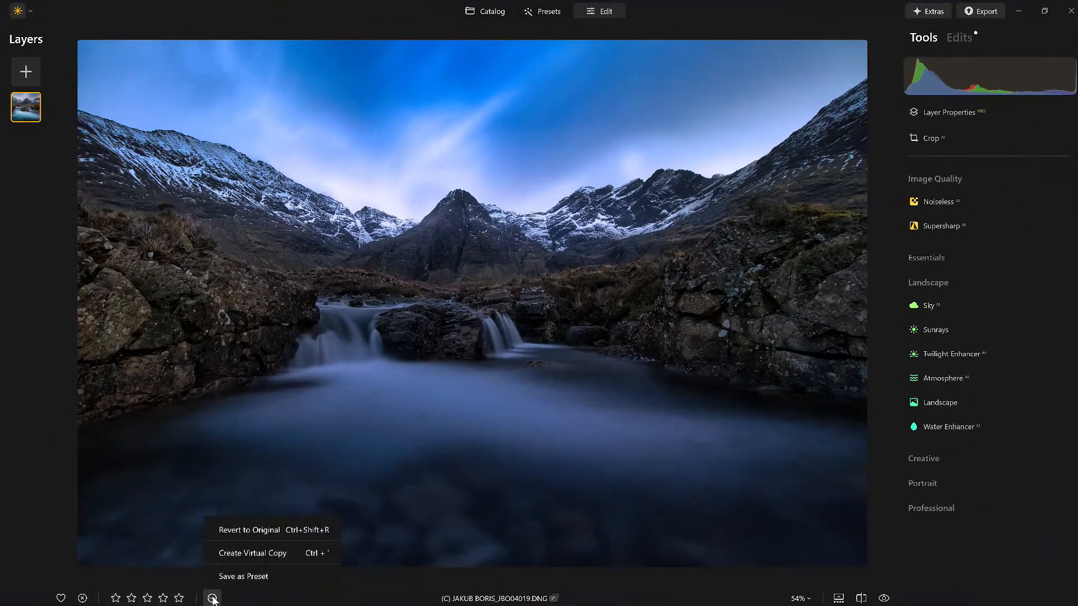
left_click(259, 578)
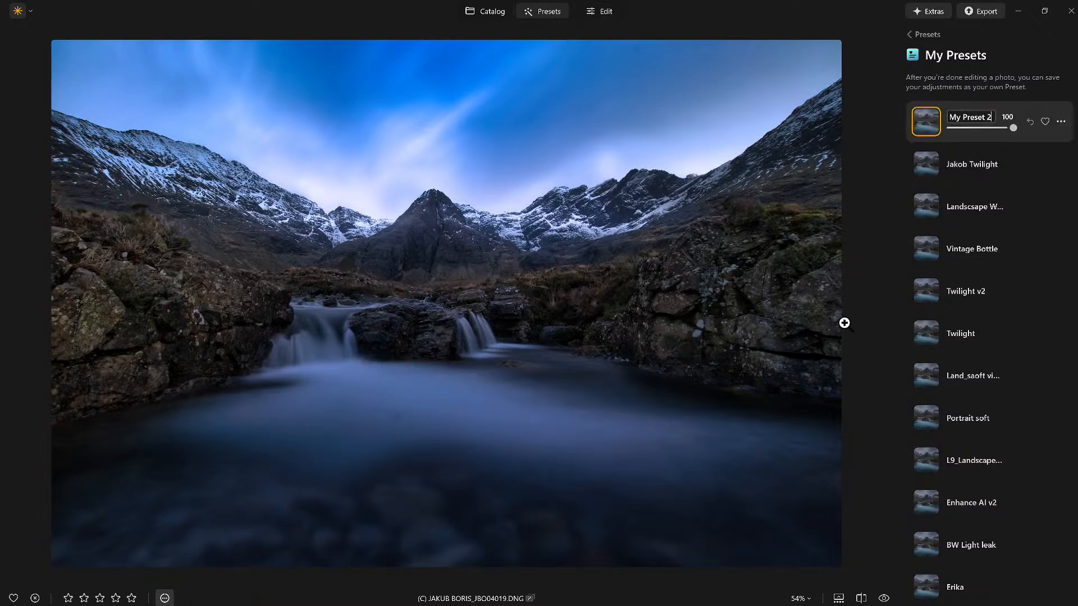
left_click(991, 116)
key("BackSpace")
type("2")
left_click_drag(992, 117, 952, 118)
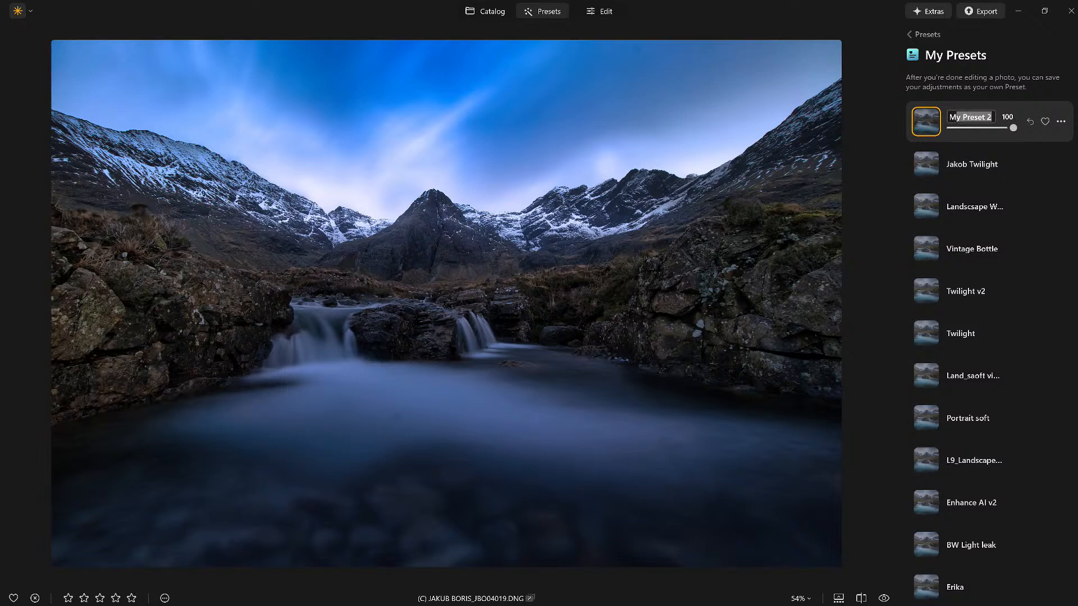
type("McHUCK")
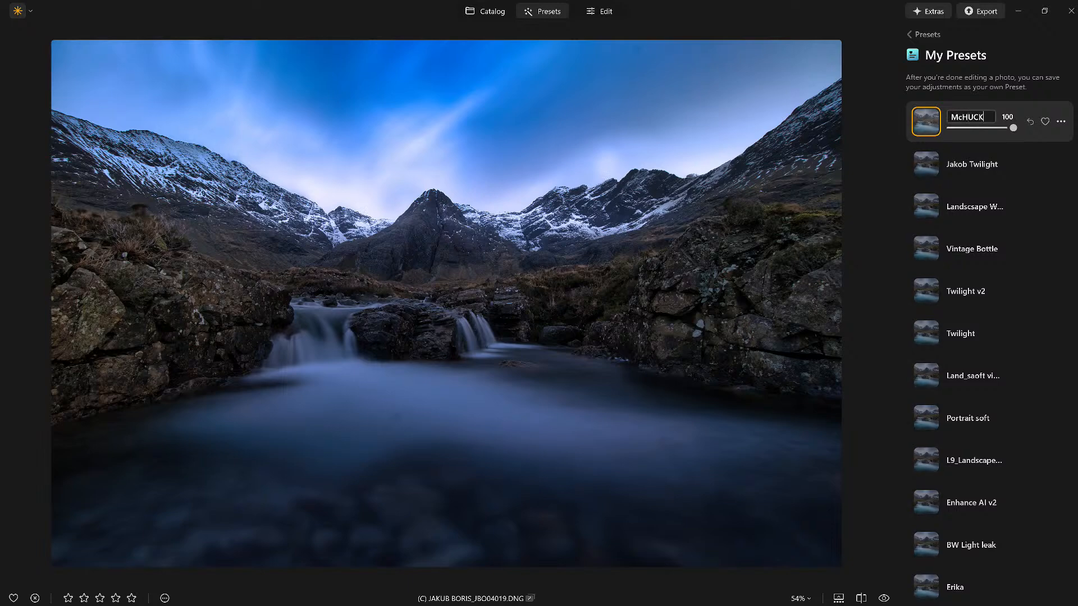
key("BackSpace")
key("BackSpace")
key("BackSpace")
key("BackSpace")
key("BackSpace")
key("BackSpace")
type("cHUCK")
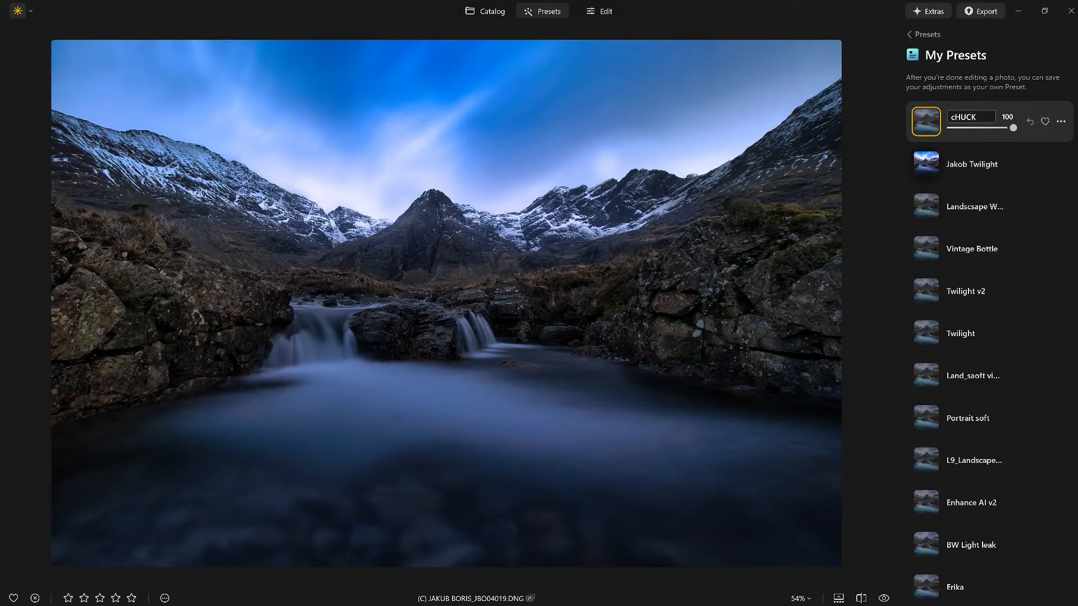
key("BackSpace")
key("BackSpace")
key("BackSpace")
key("BackSpace")
key("BackSpace")
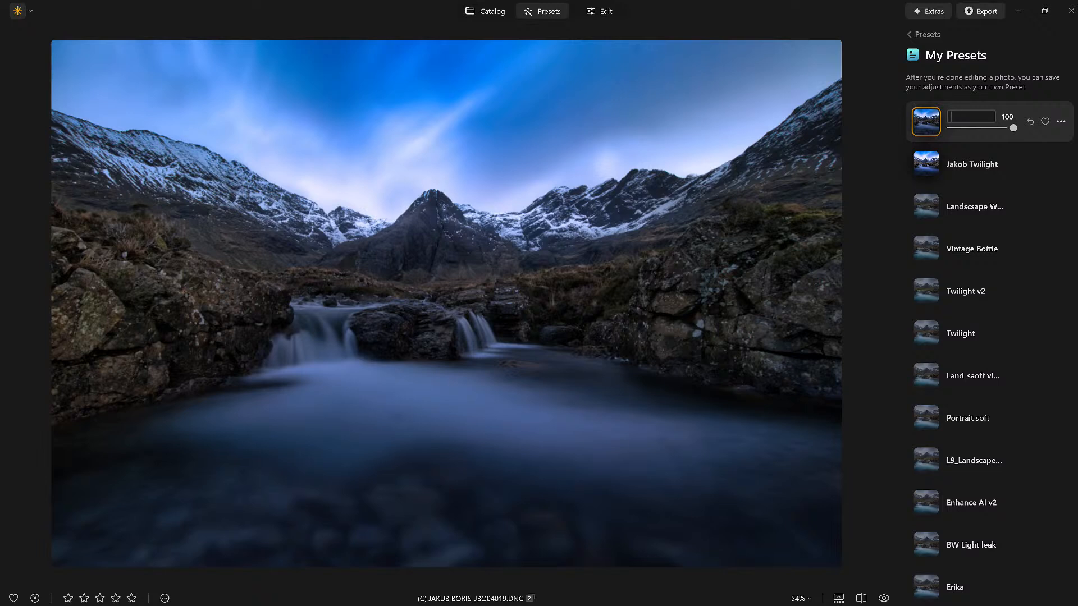
type("Chuck v1")
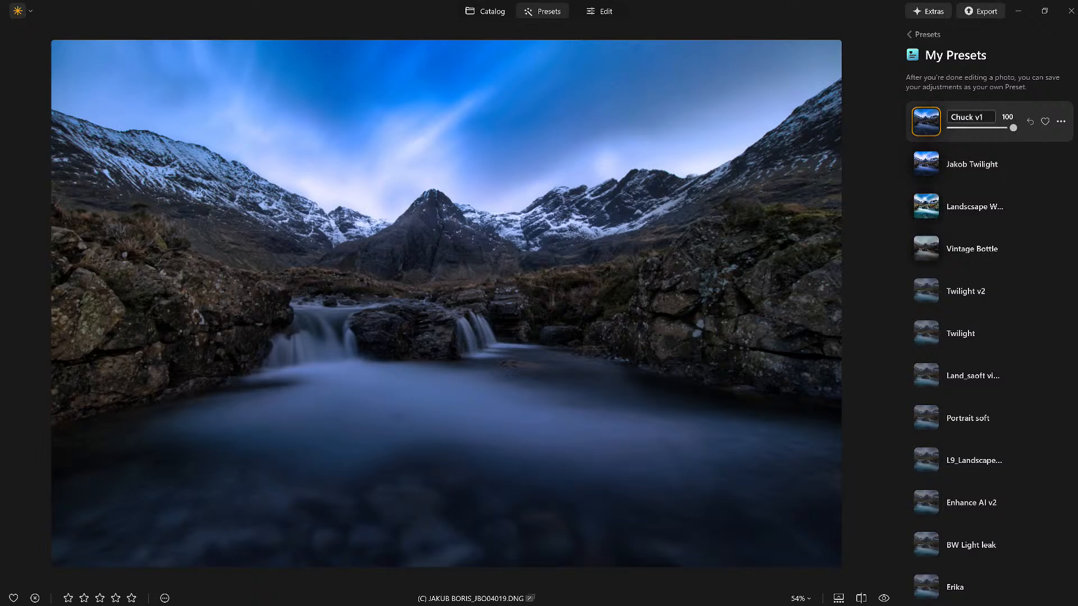
key("Return")
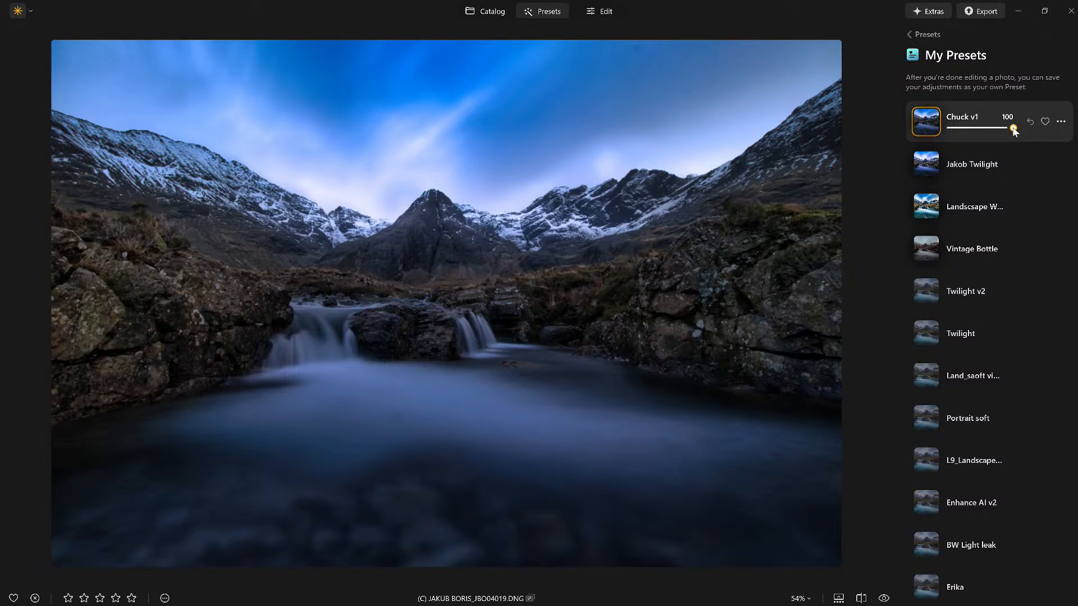
Step: Lower the strength of the newly saved preset to 80
left_click_drag(1013, 129, 992, 130)
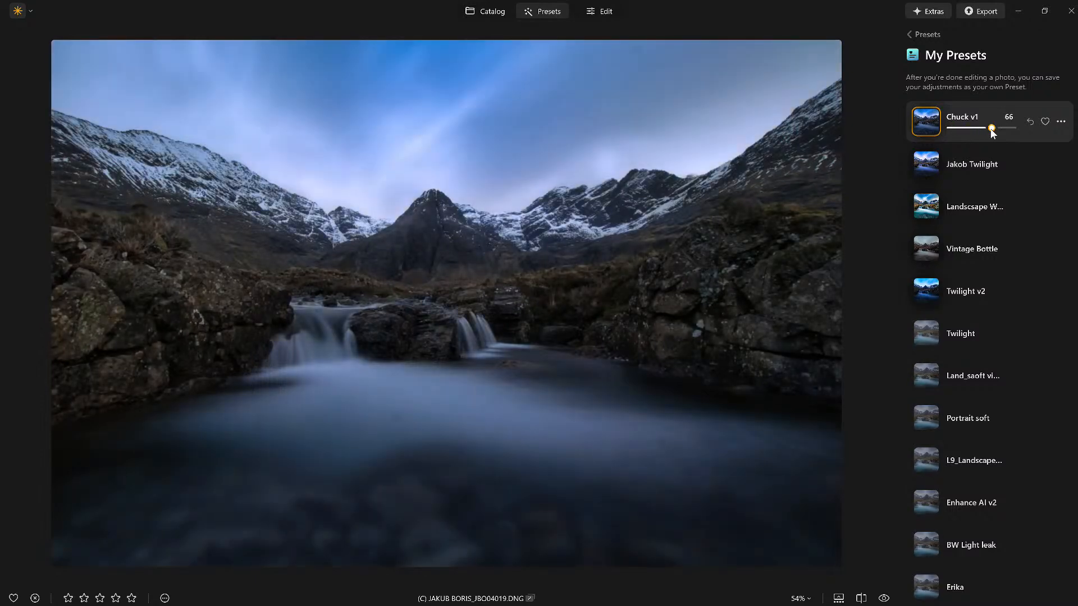
left_click_drag(992, 130, 1002, 130)
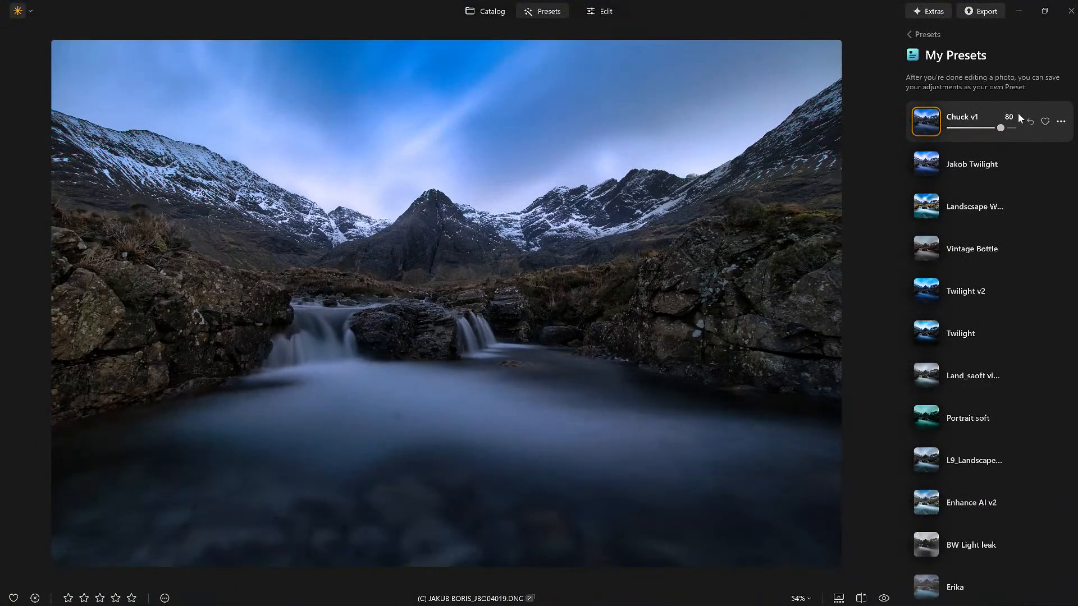
Step: Return to editing and remove the dust spots automatically with the Erase tool
left_click(614, 12)
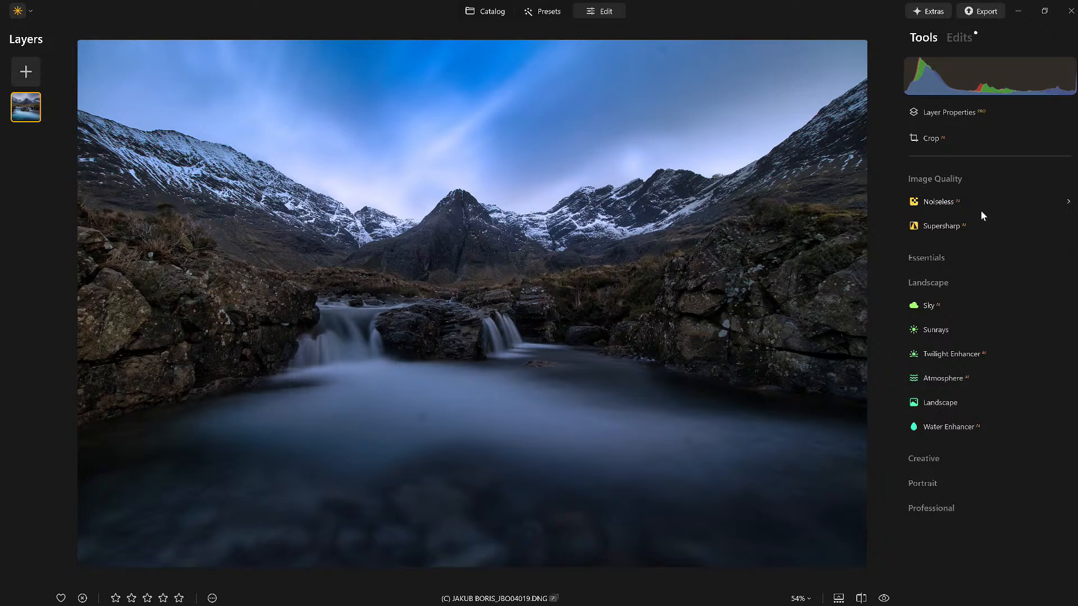
left_click(932, 259)
left_click(928, 327)
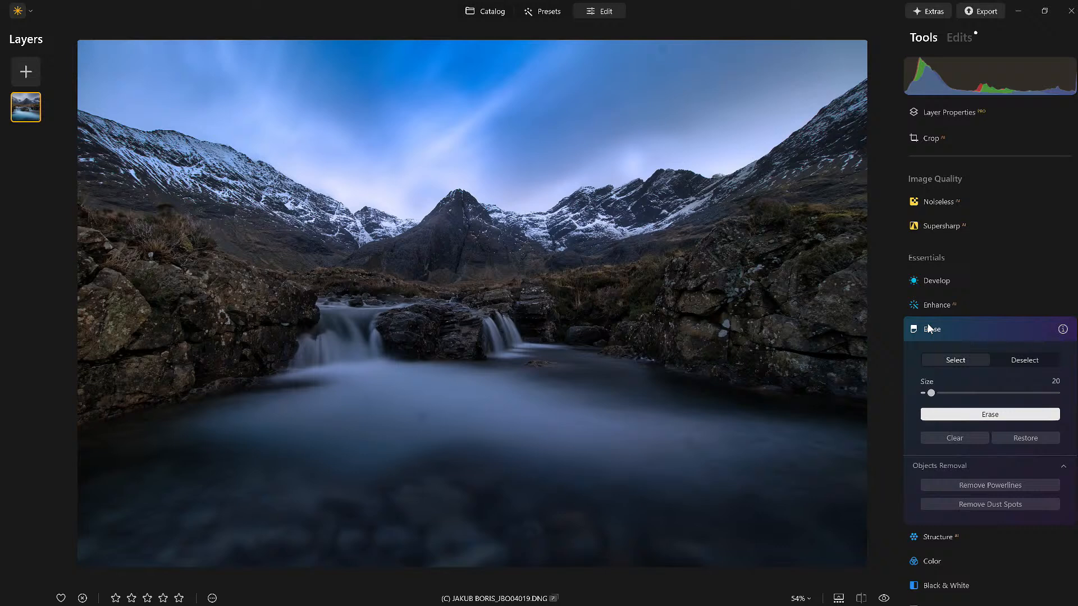
left_click(992, 504)
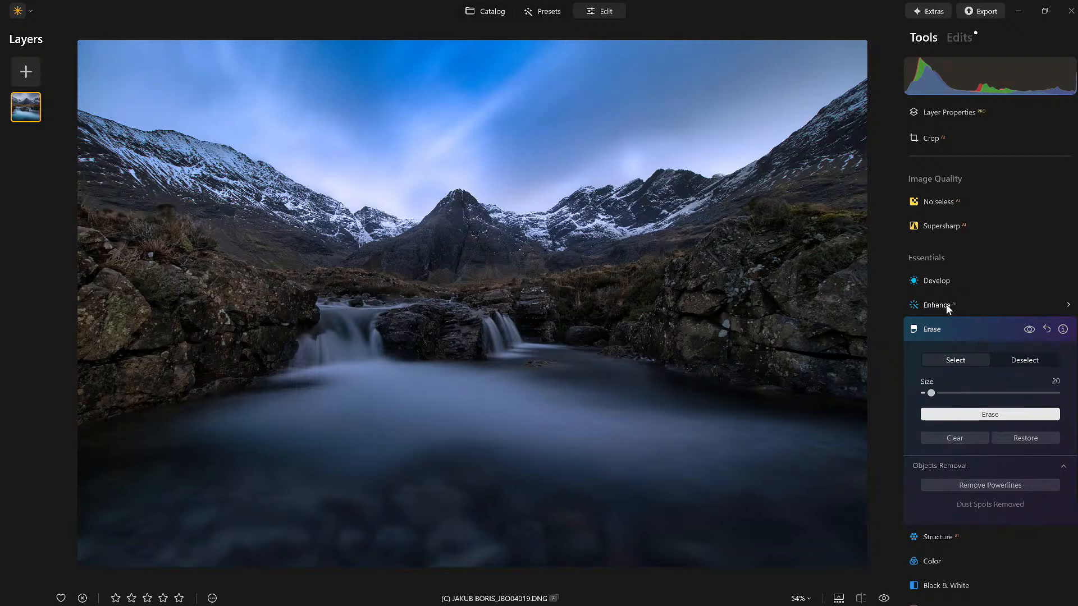
Step: Try an Enhance AI Accent of 74 on the photo and reset the tool
left_click(936, 305)
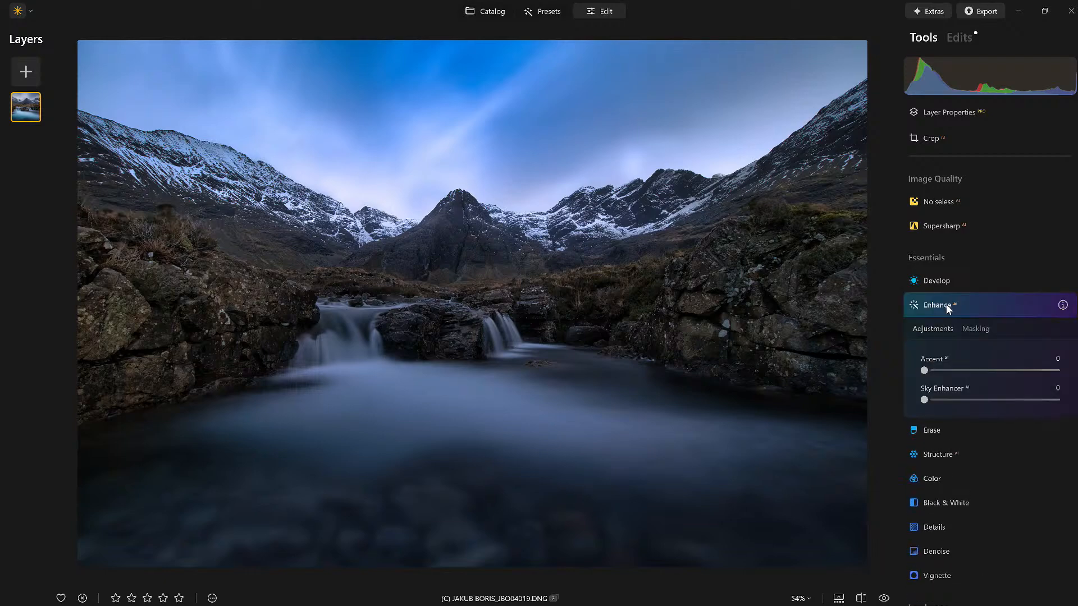
left_click_drag(926, 371, 1025, 374)
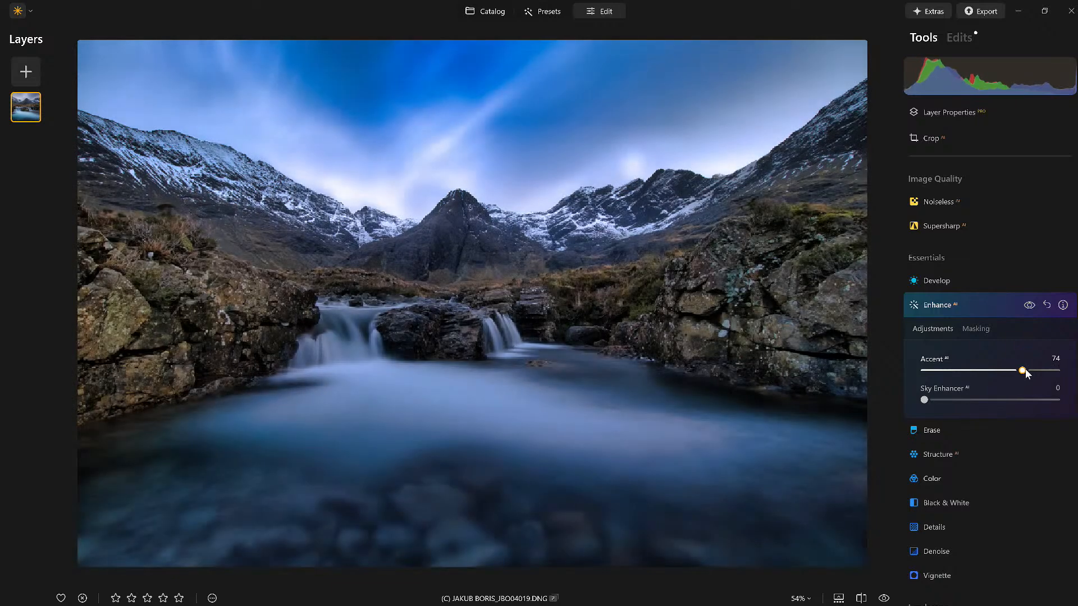
left_click(1047, 305)
left_click(981, 305)
Step: Centre a Vignette on the middle mountain peak and darken it with an Amount of -67
left_click(933, 475)
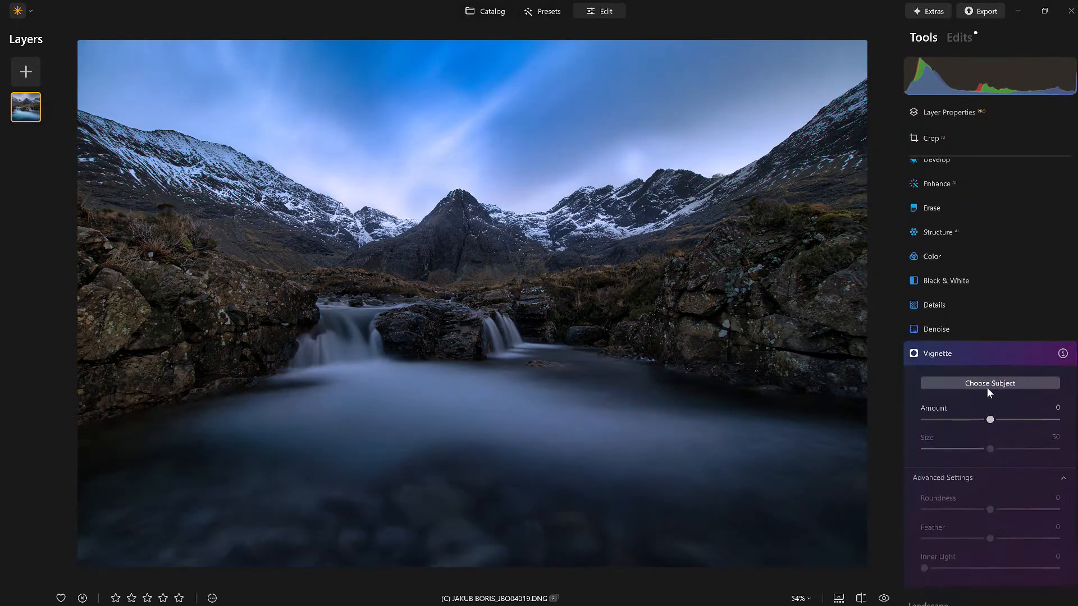
left_click(986, 383)
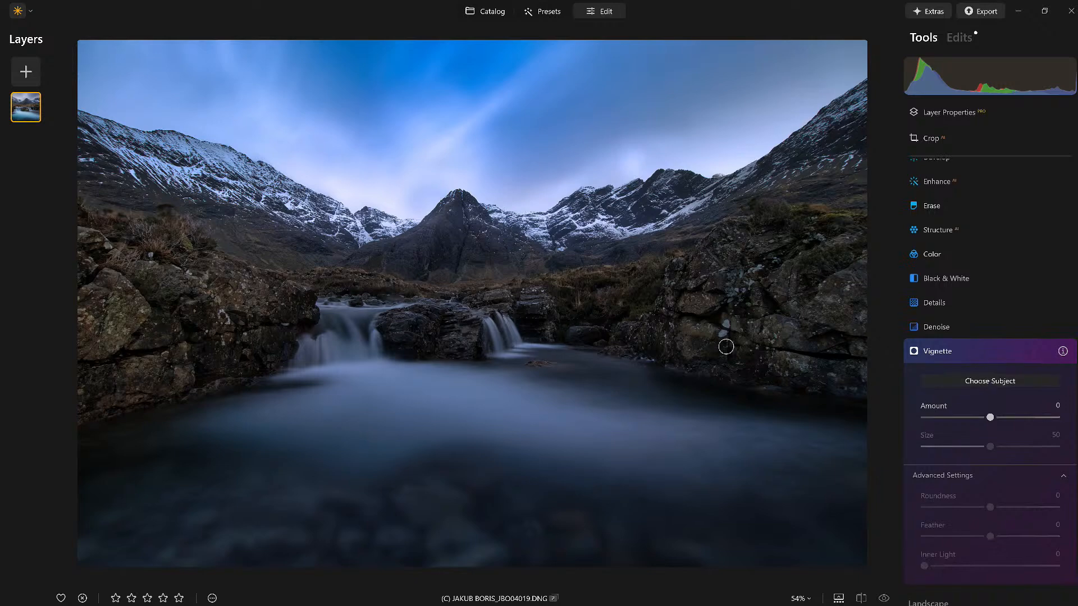
left_click(465, 210)
left_click_drag(988, 423, 948, 419)
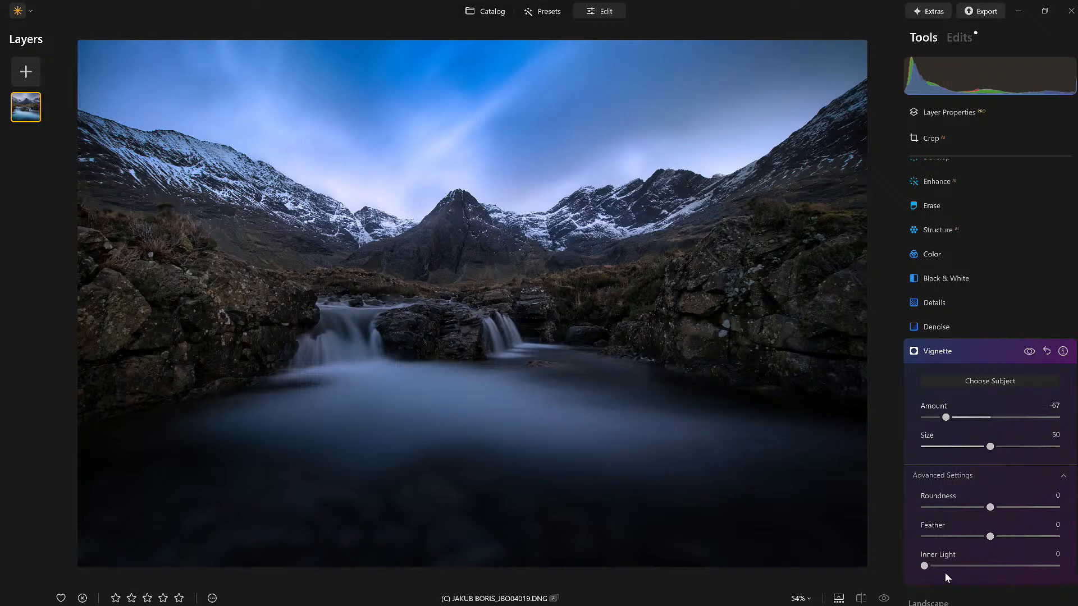
Step: Refine the vignette with Inner Light 46, Feather 20 and Size 28, and ease its Amount to -47
left_click_drag(925, 566, 1004, 537)
left_click_drag(990, 447, 961, 447)
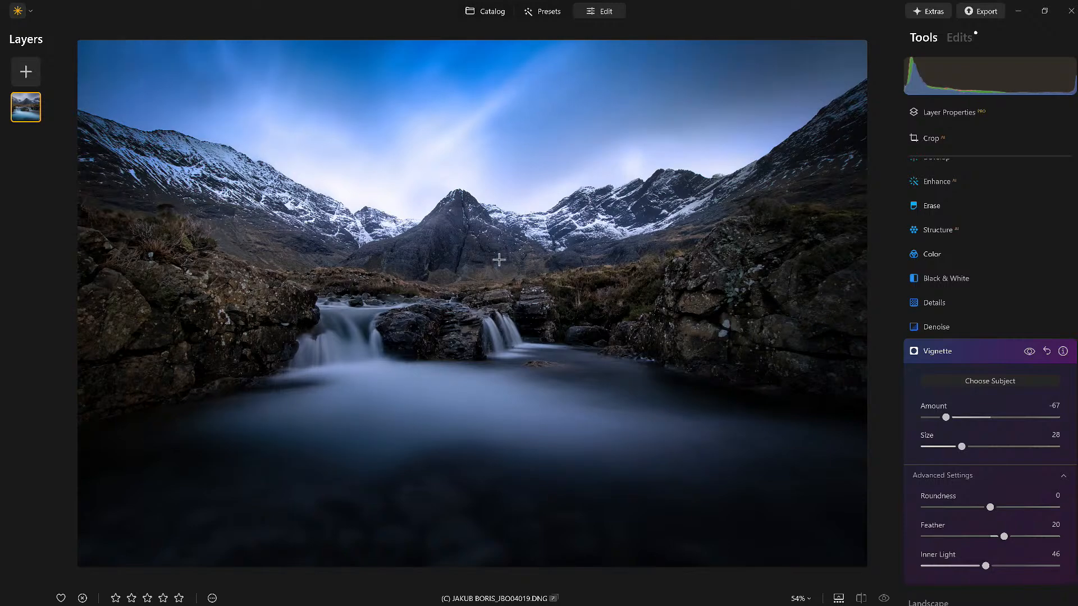
left_click_drag(946, 417, 958, 420)
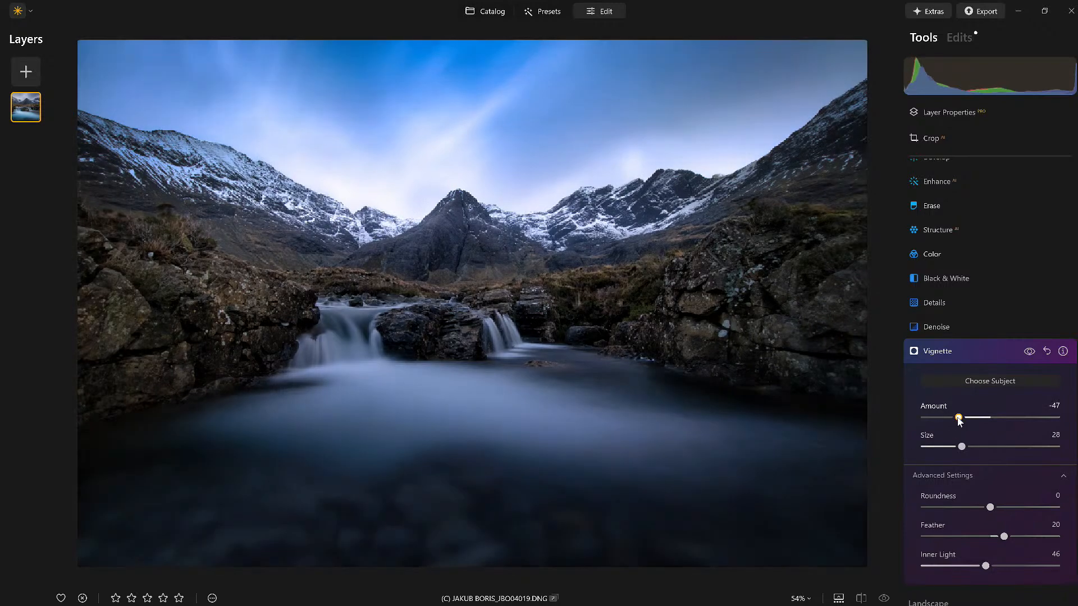
Step: Compare the photo with and without the vignette, close the tool, and compare the result with the unedited original
left_click(1029, 352)
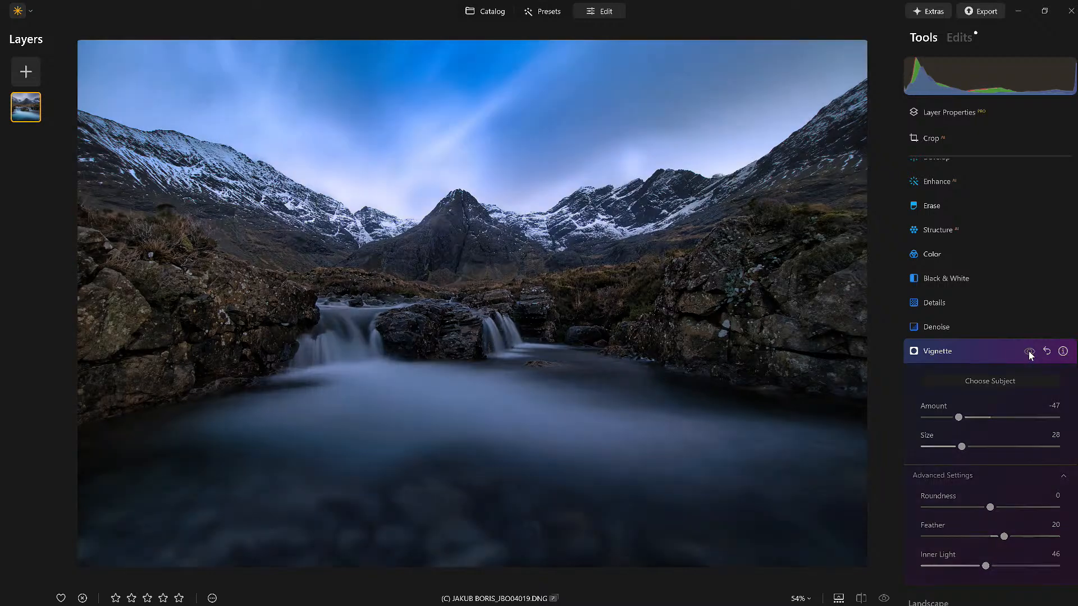
left_click(1029, 353)
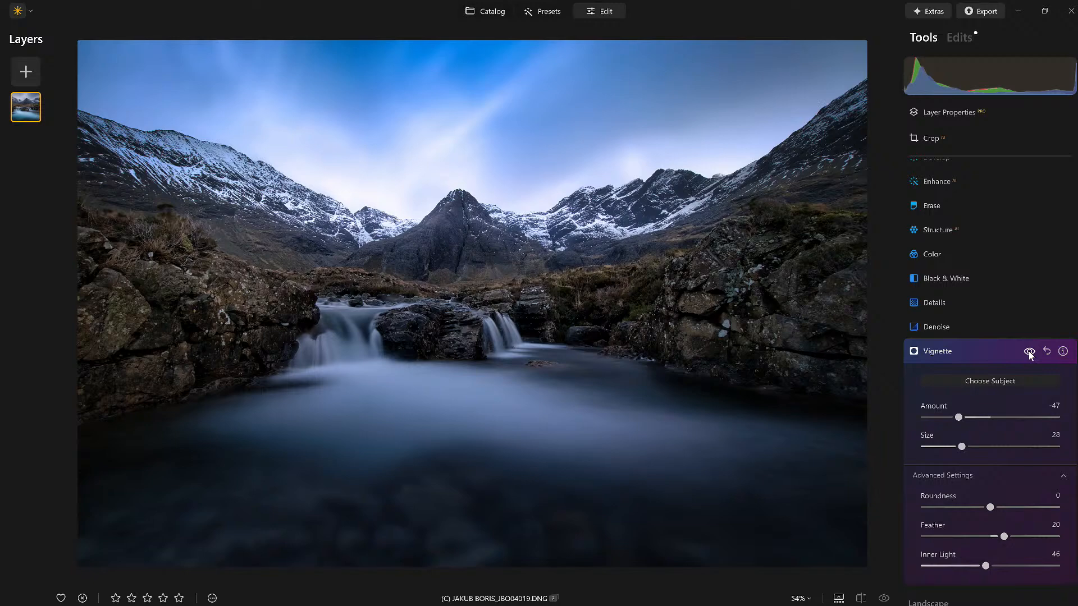
left_click(990, 353)
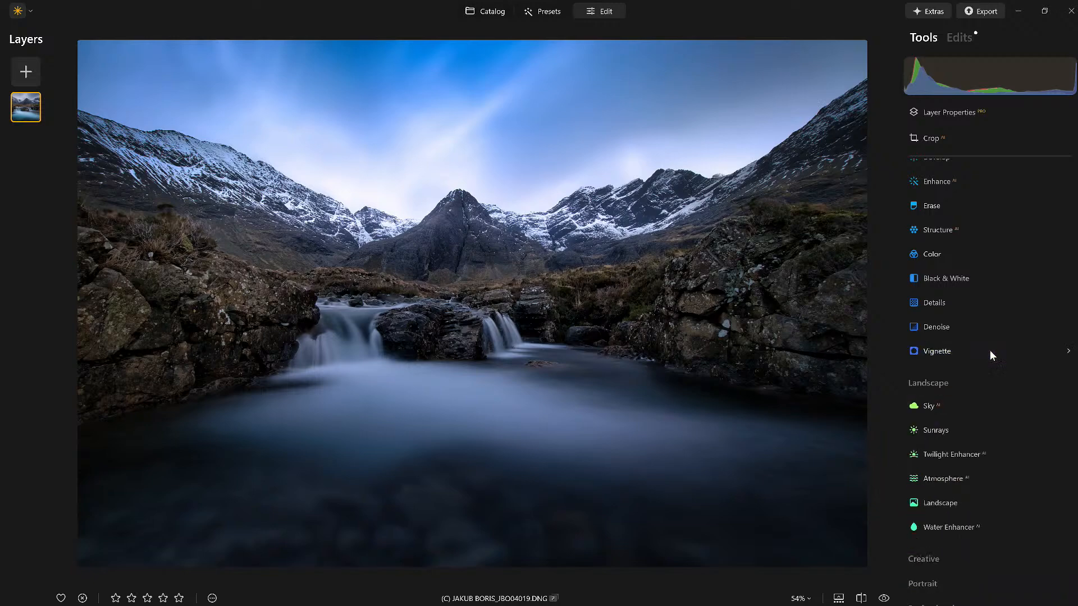
left_click(884, 599)
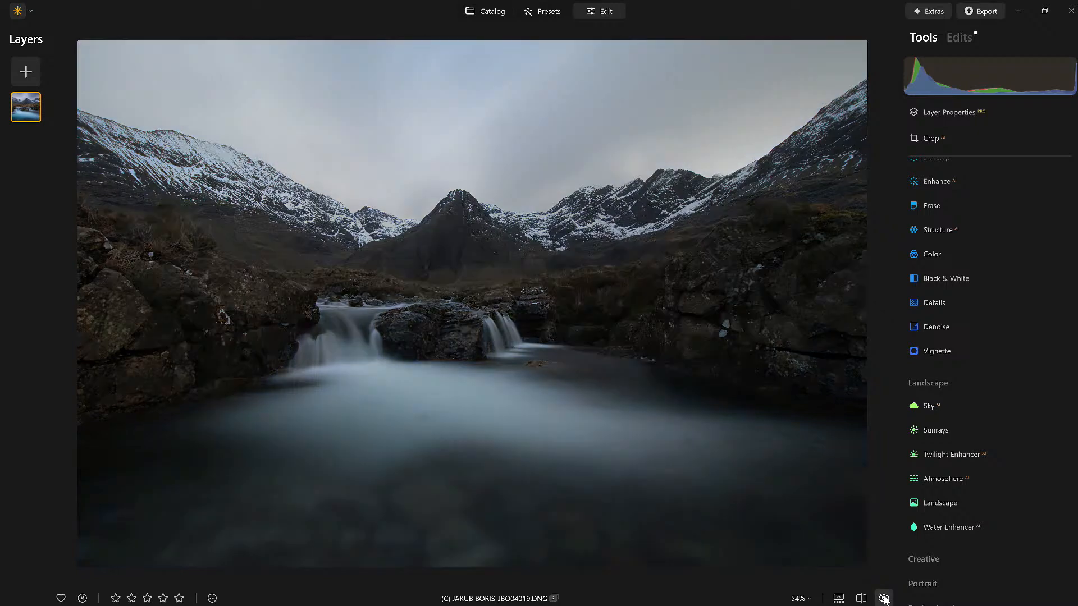
left_click(884, 599)
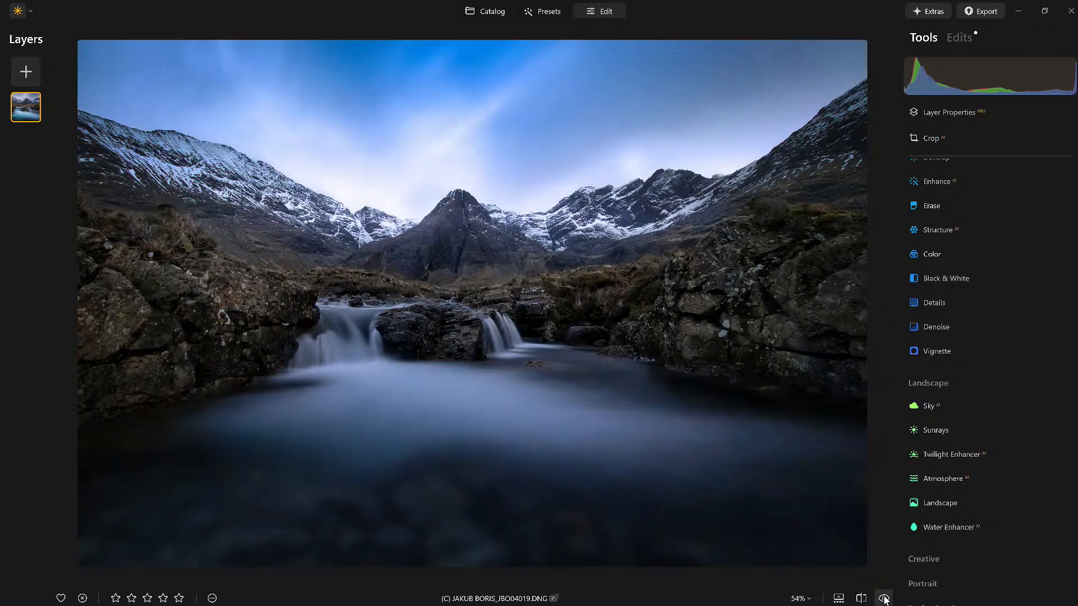